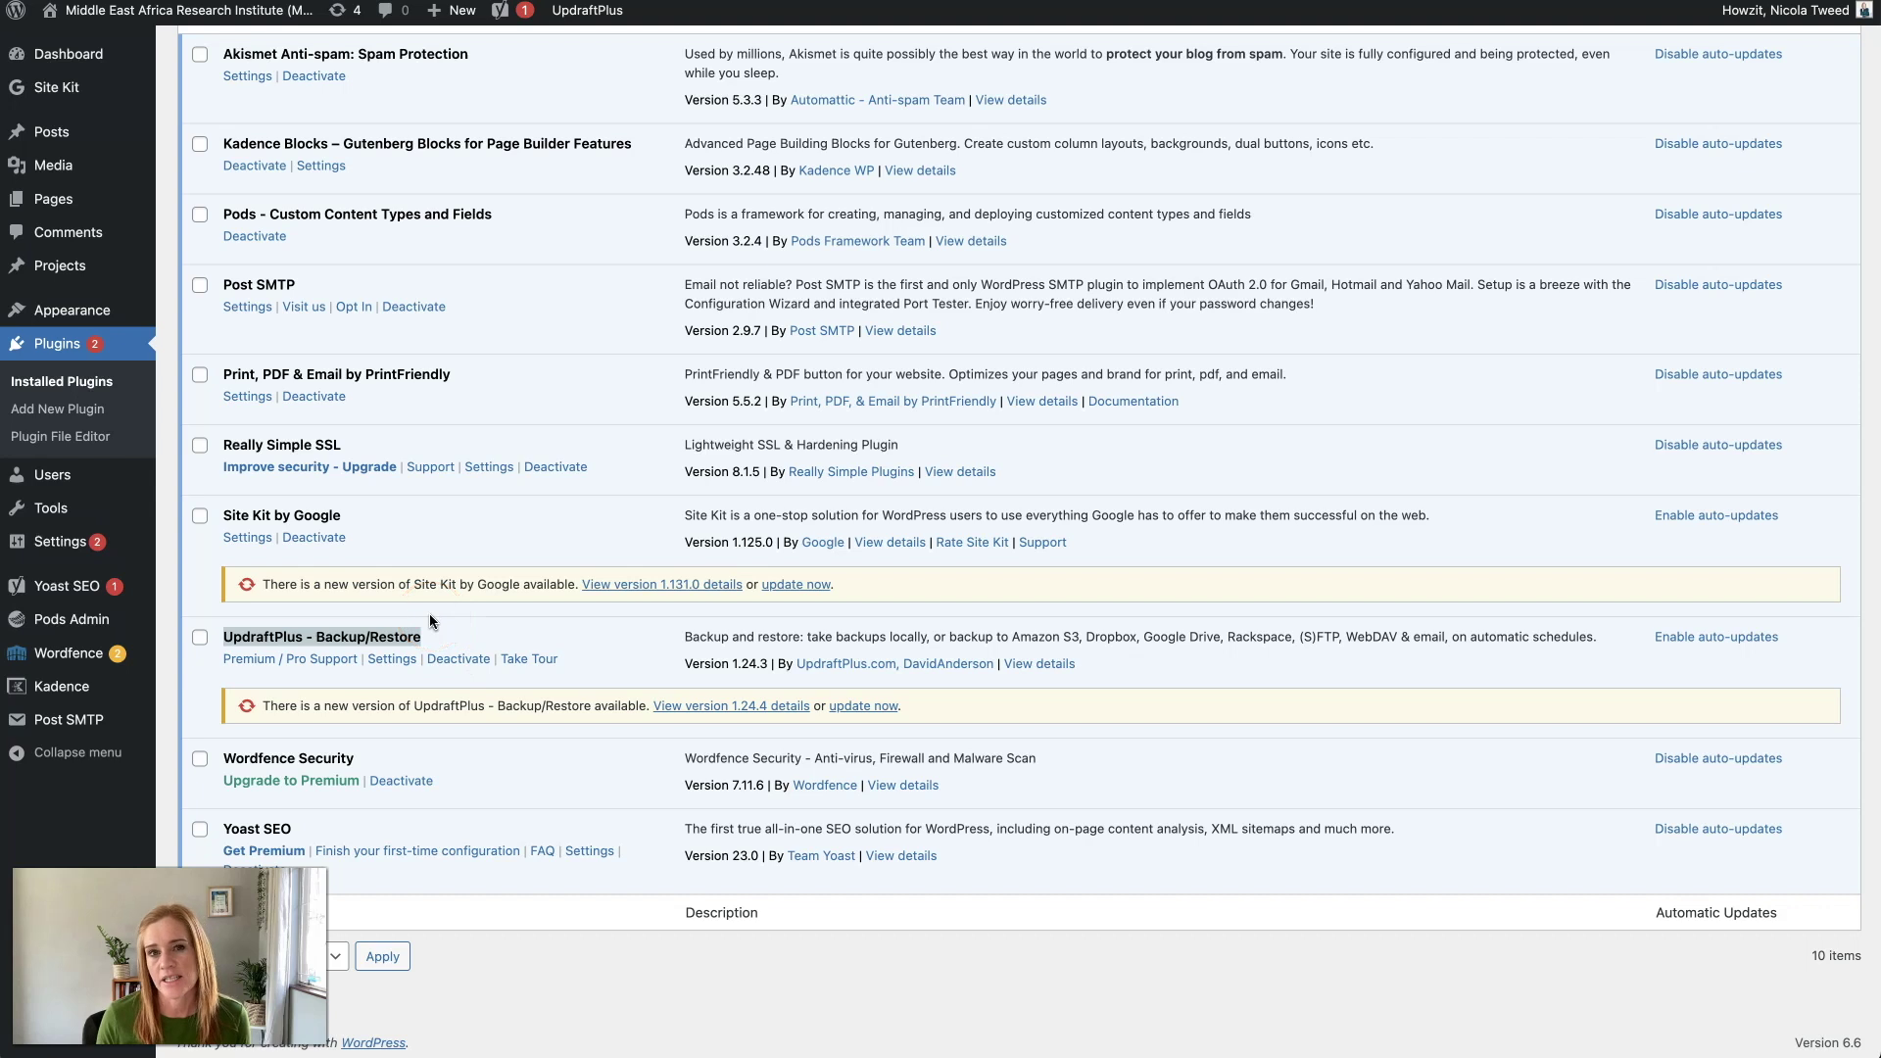
- Open the UpdraftPlus Backups page and display its backup settings
left_click(284, 570)
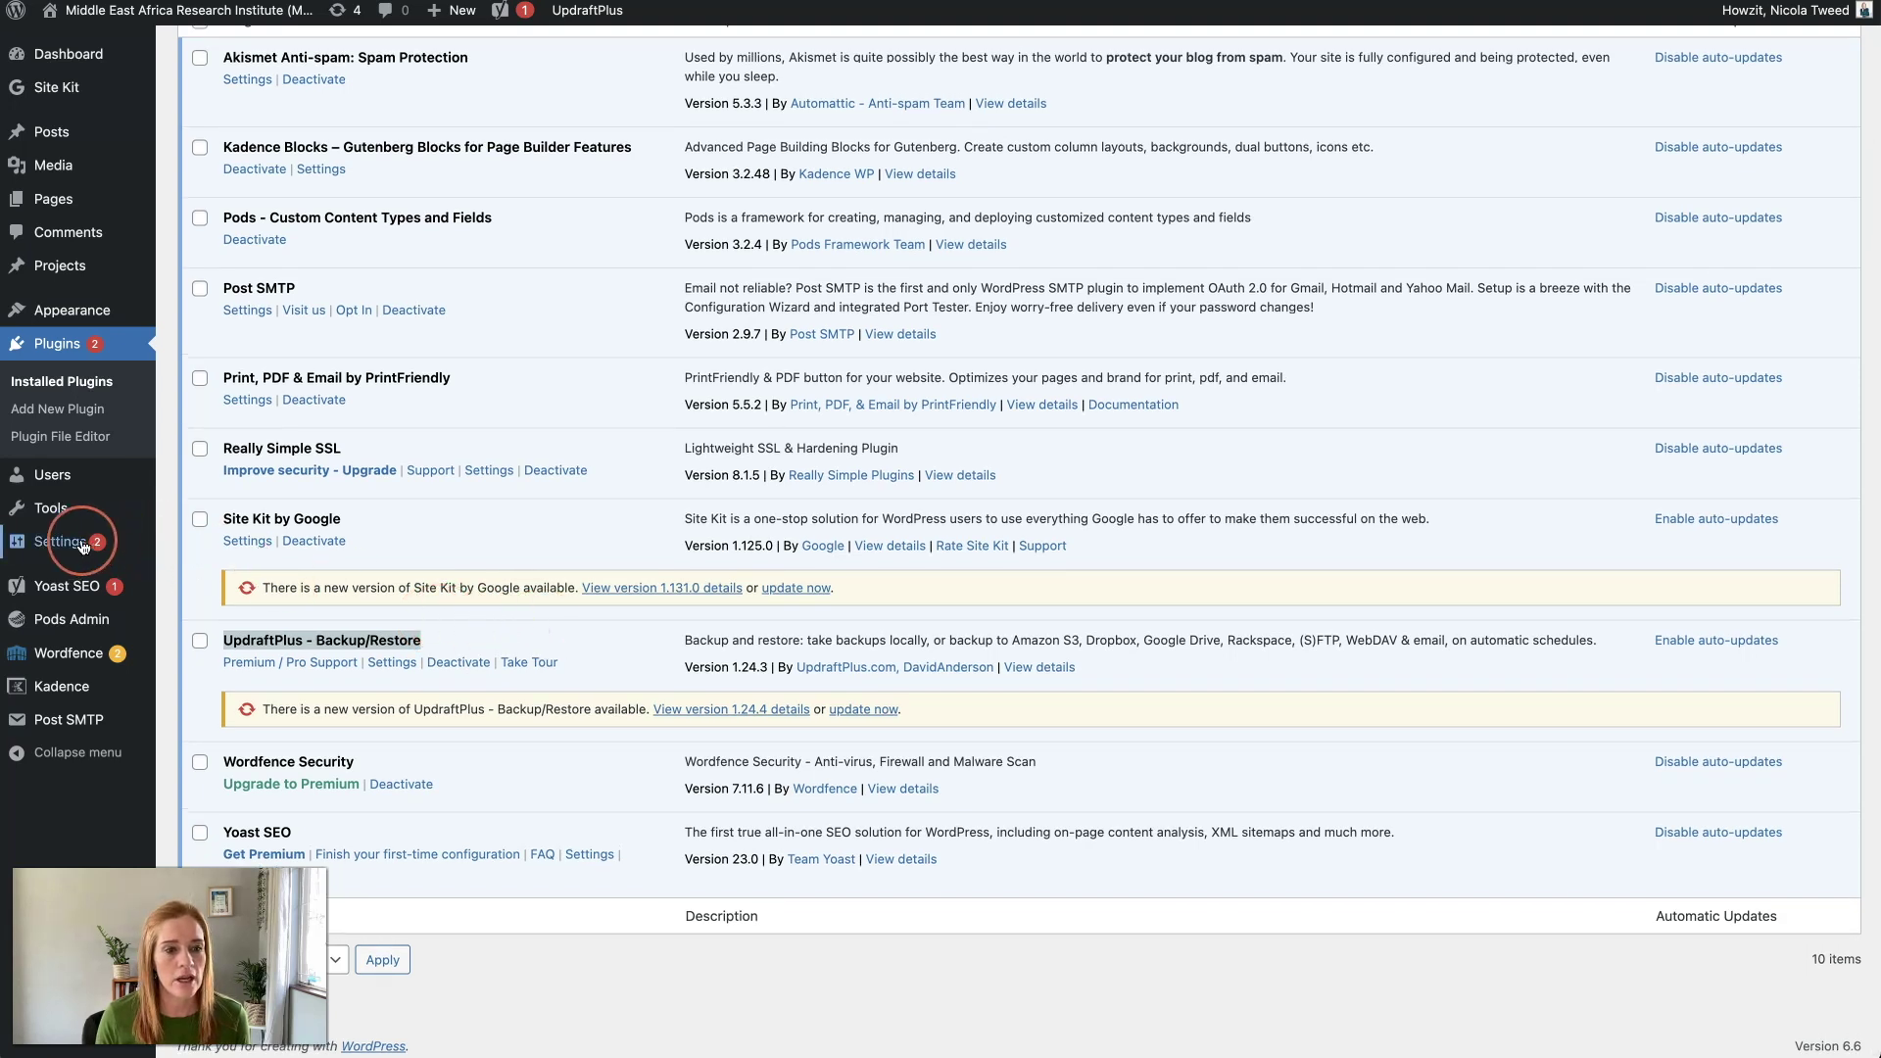
mouse_move(76, 544)
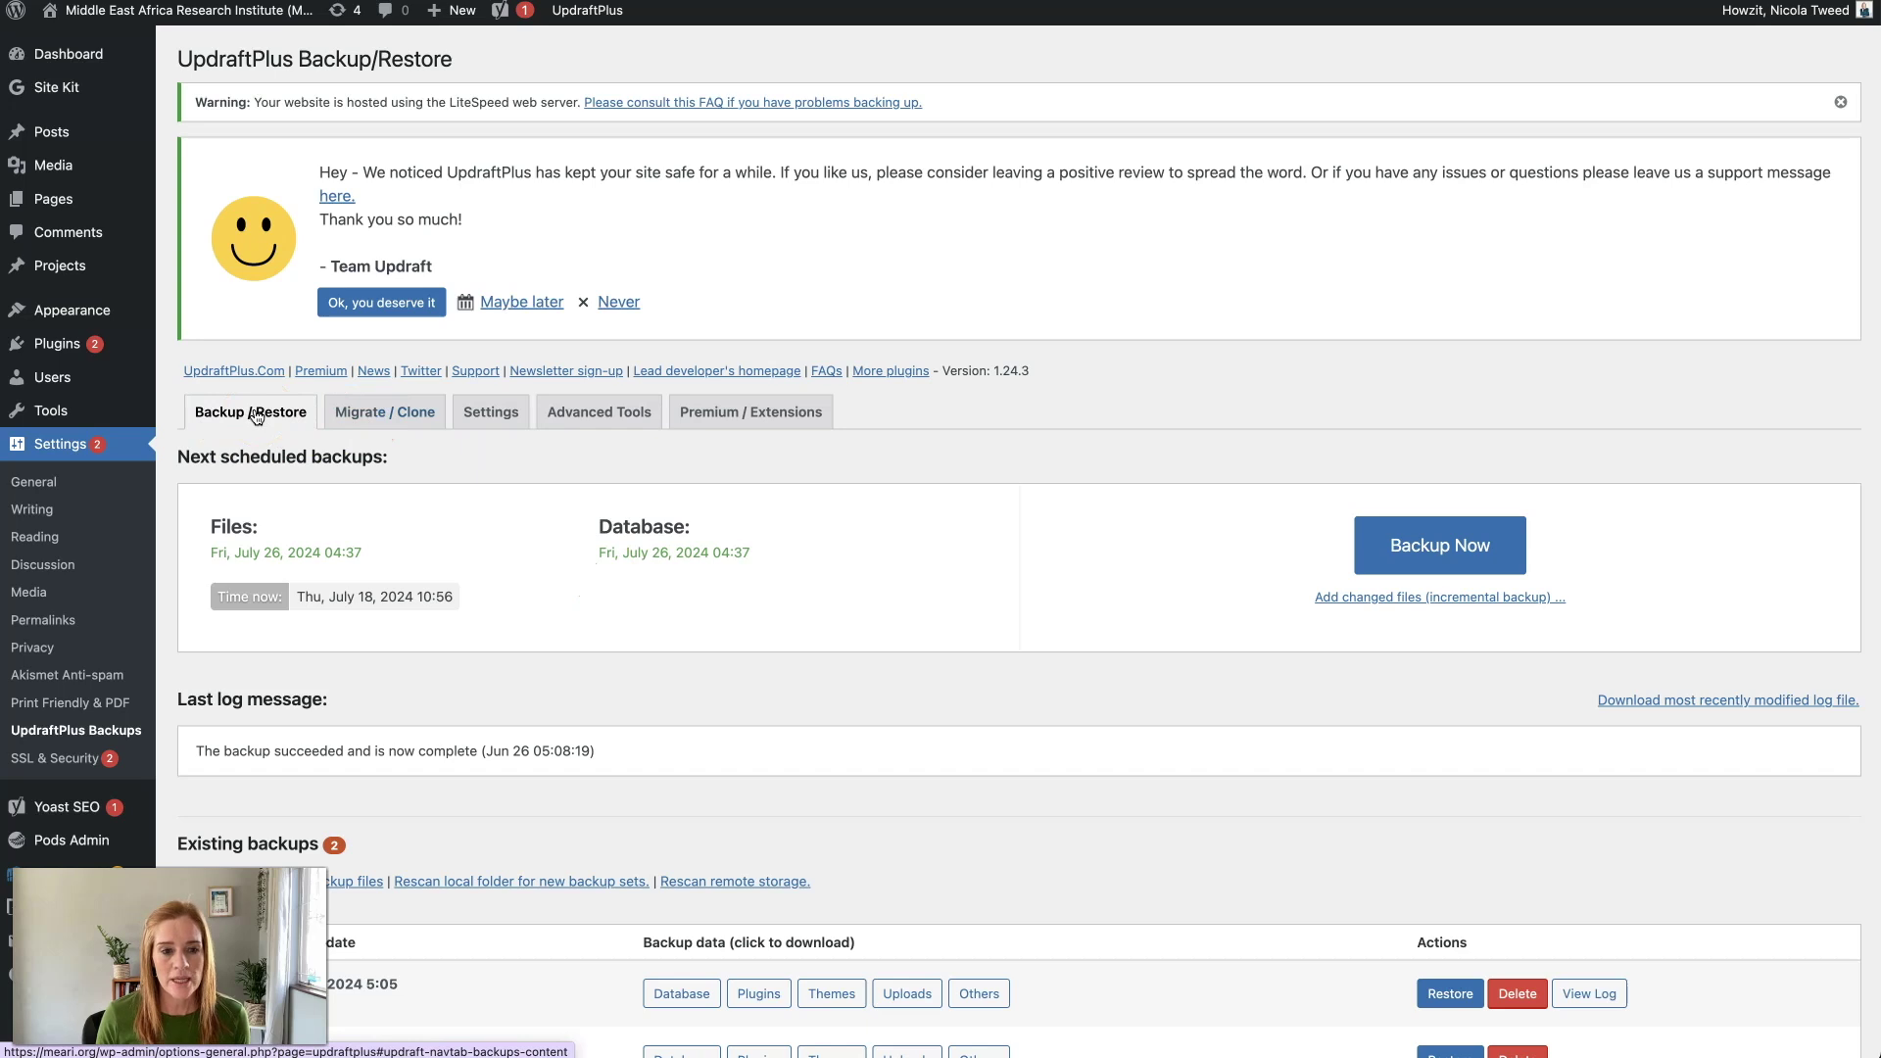
left_click(375, 421)
left_click(509, 419)
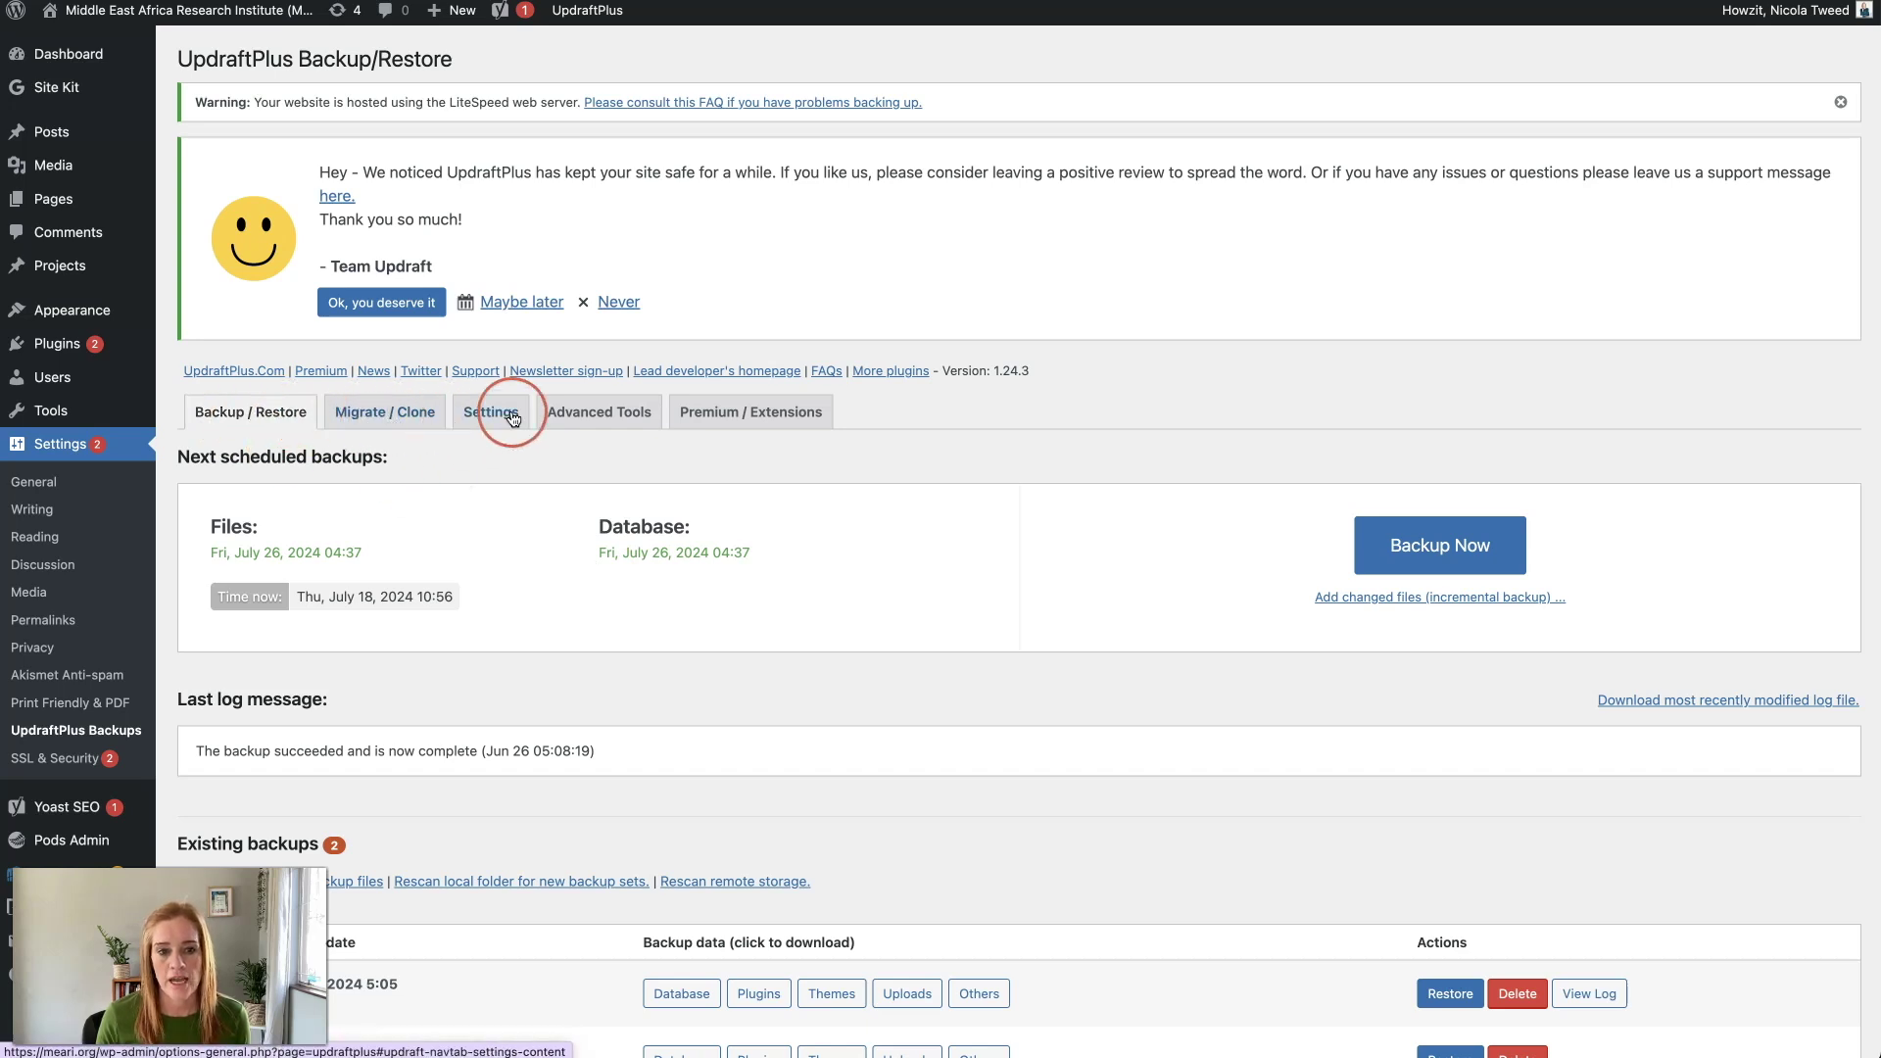
left_click(374, 500)
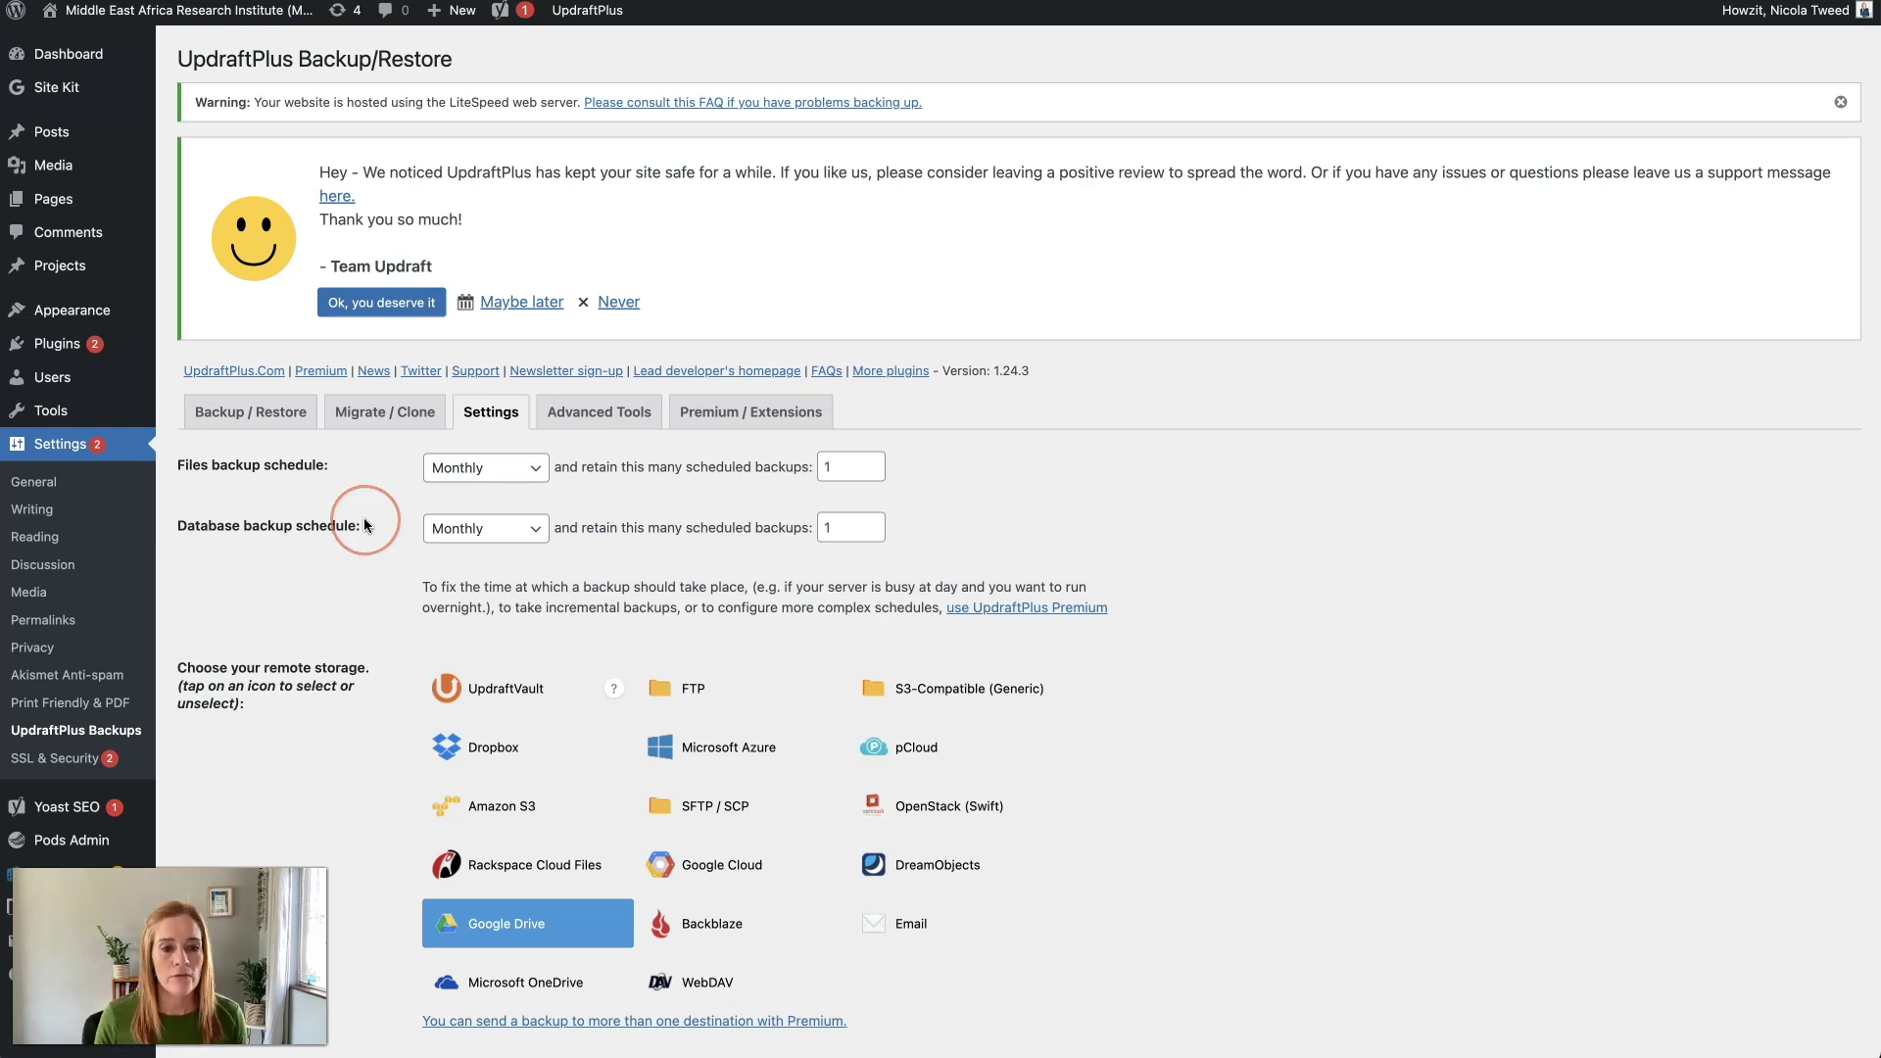
- Save the backup settings with monthly file and database schedules, one retained backup each, and Google Drive as remote storage
scroll(362, 518, "down", 3)
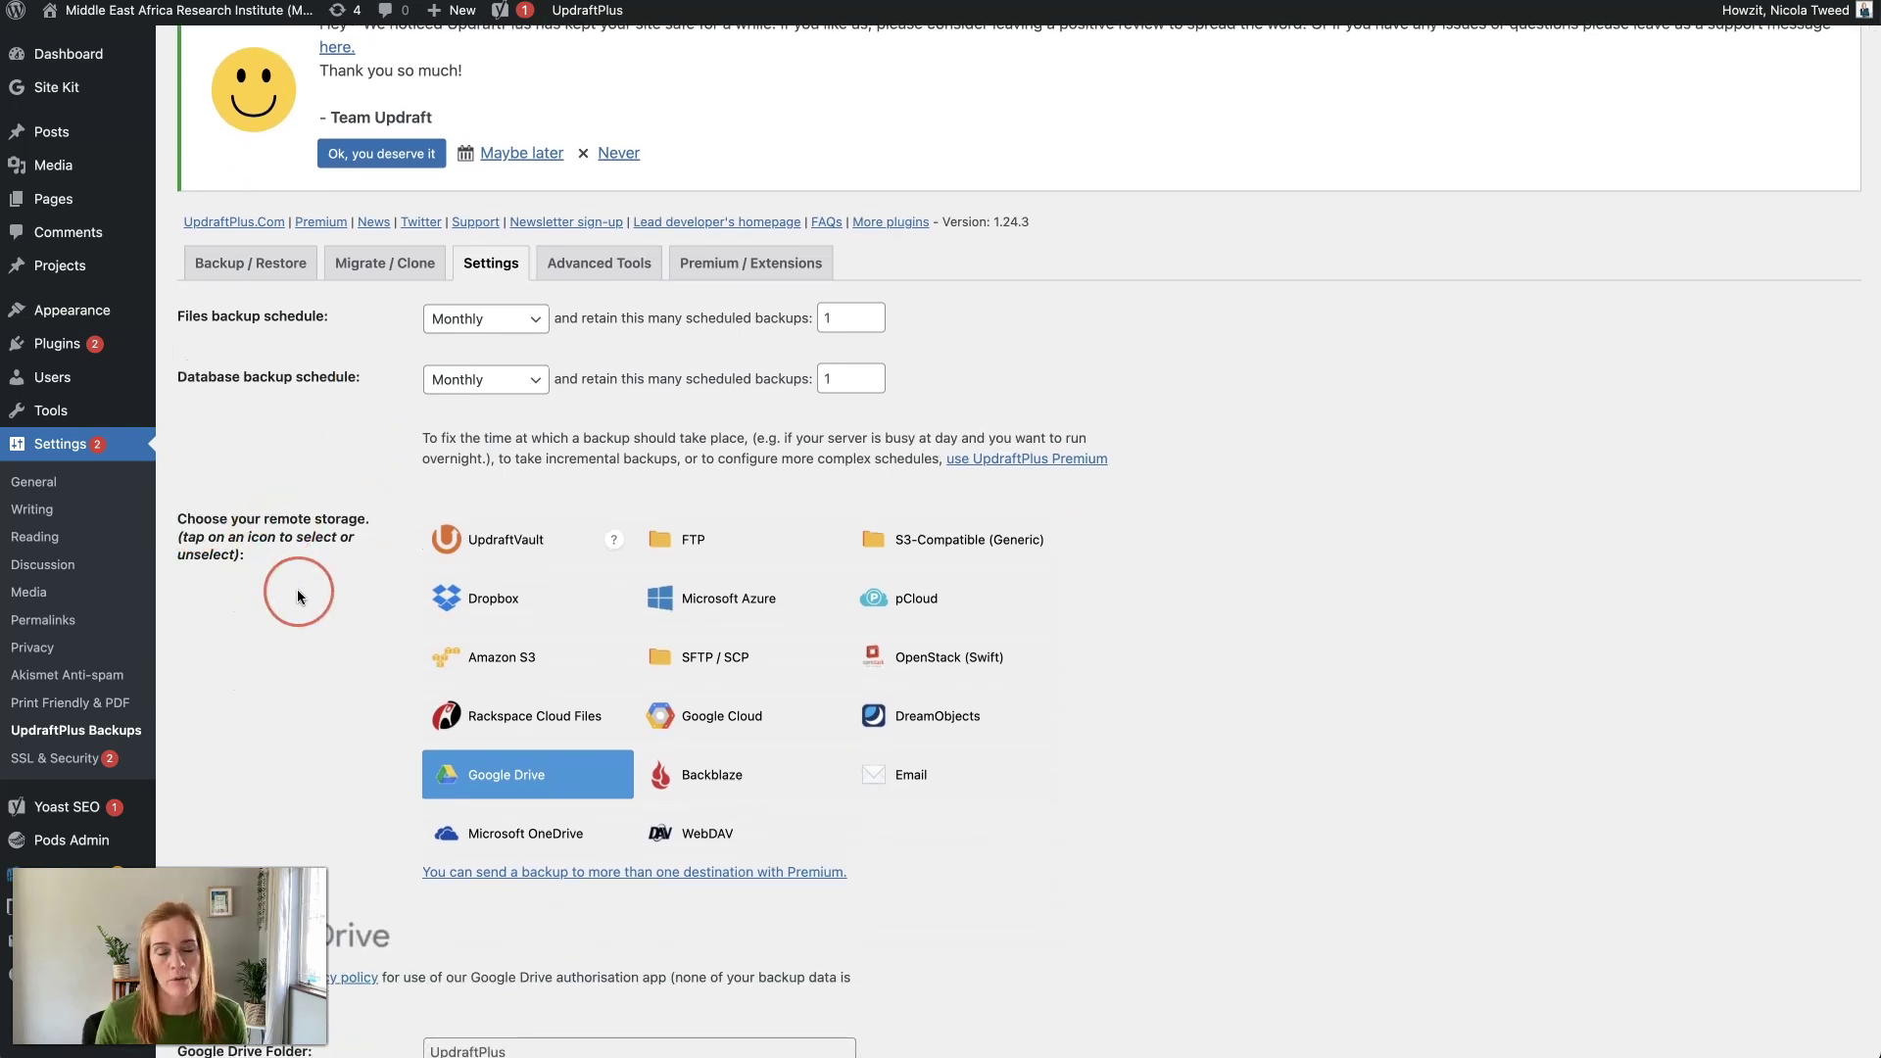
scroll(297, 594, "down", 1)
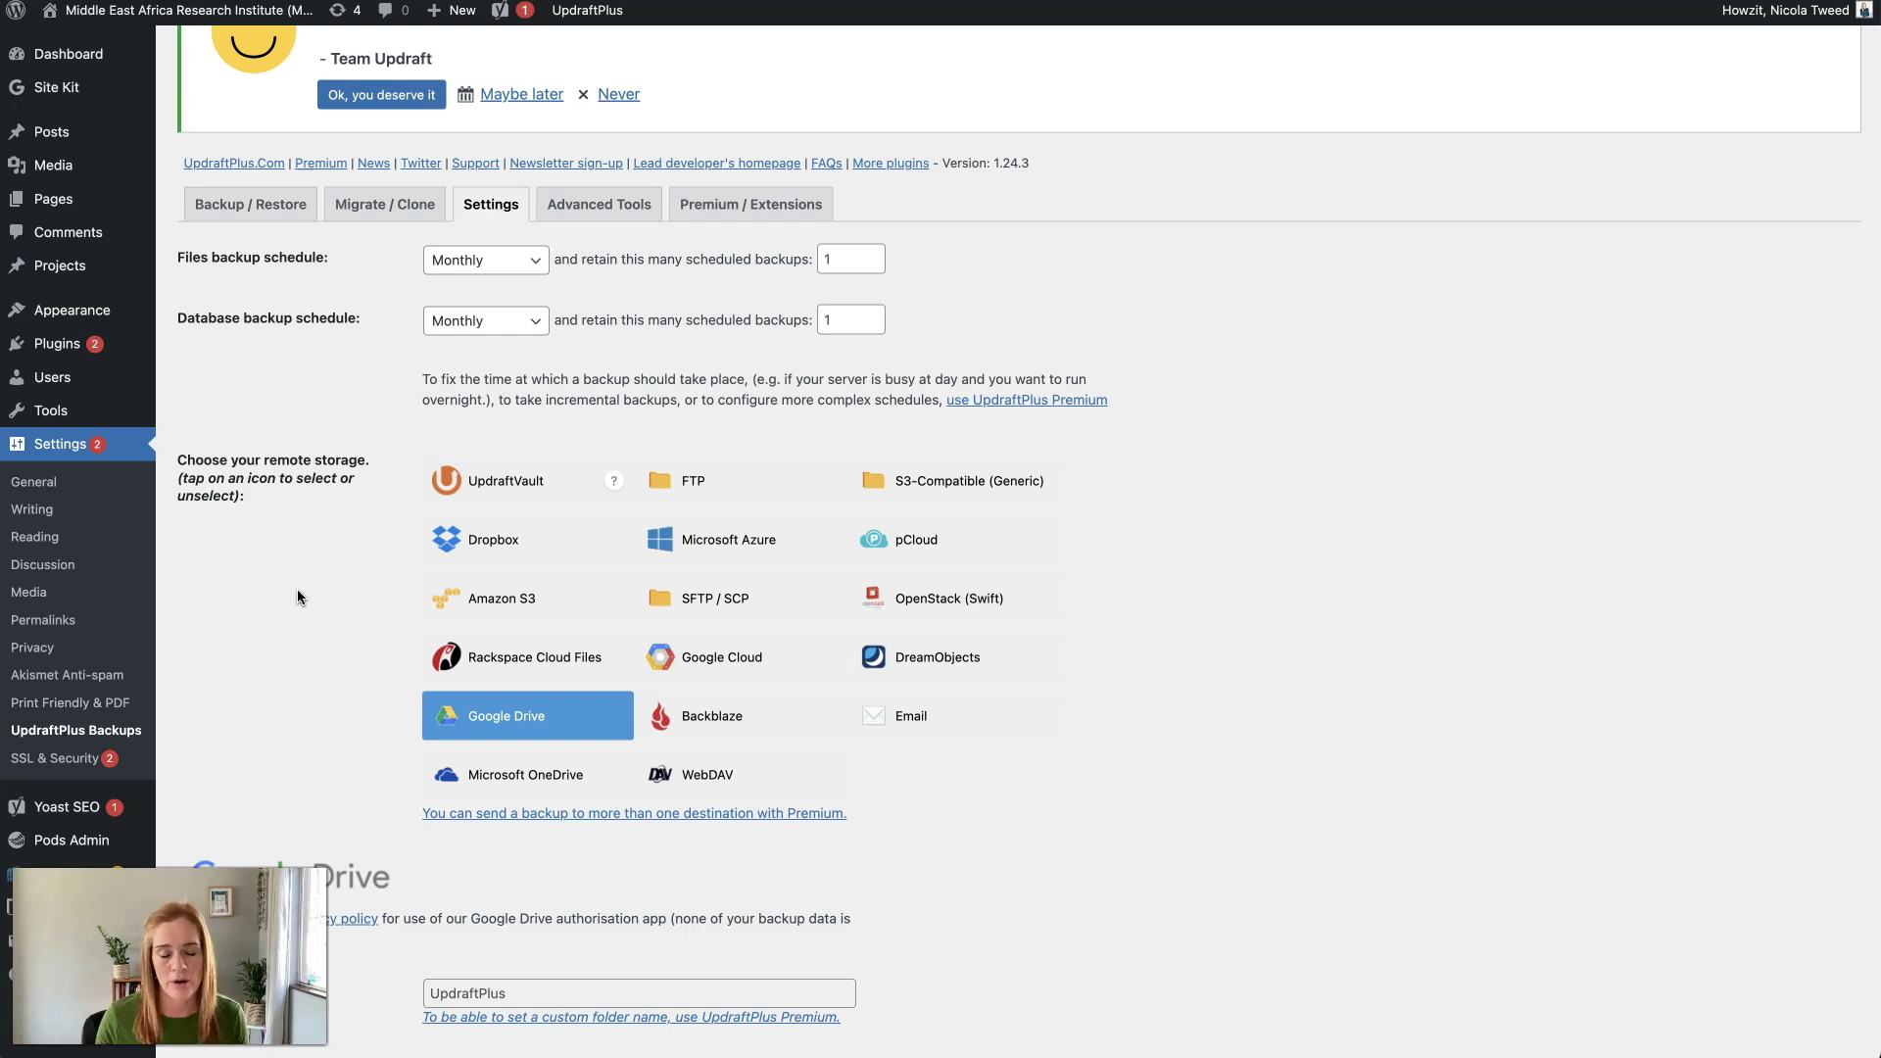
scroll(339, 539, "down", 2)
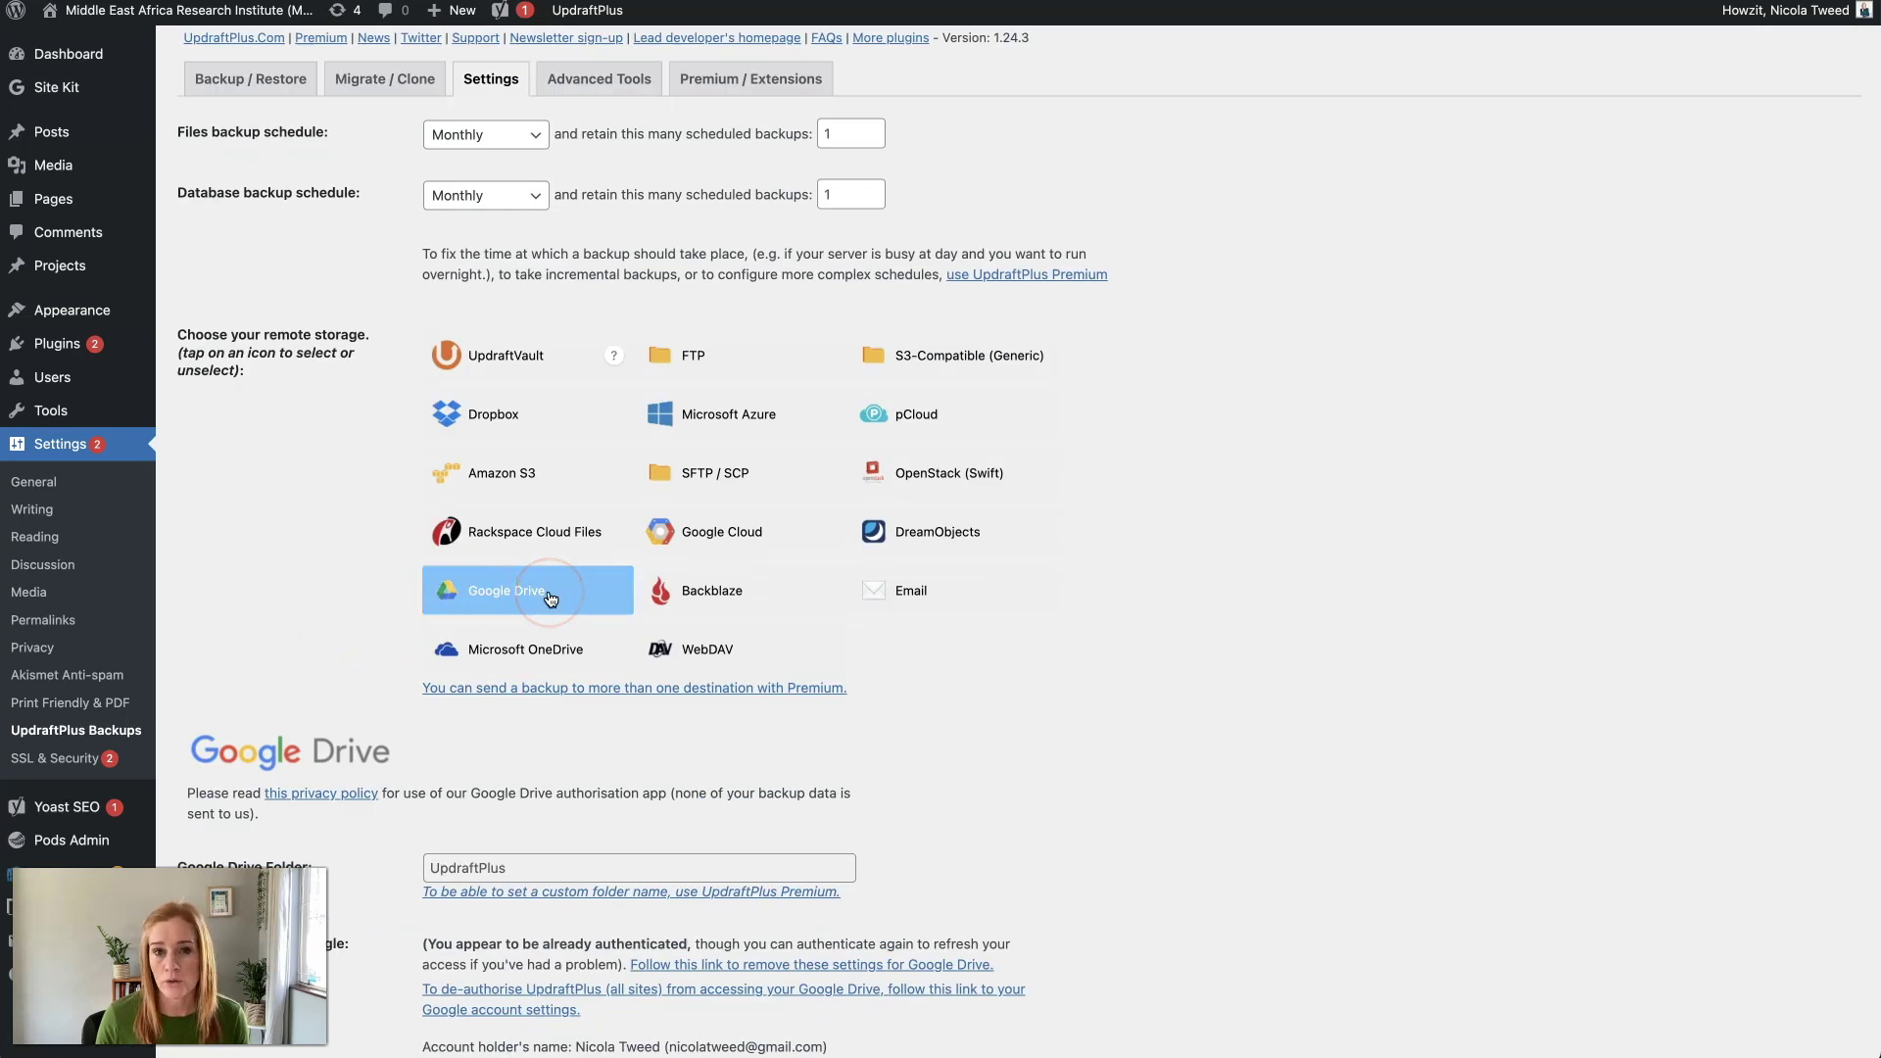
scroll(551, 600, "down", 1)
scroll(550, 600, "down", 7)
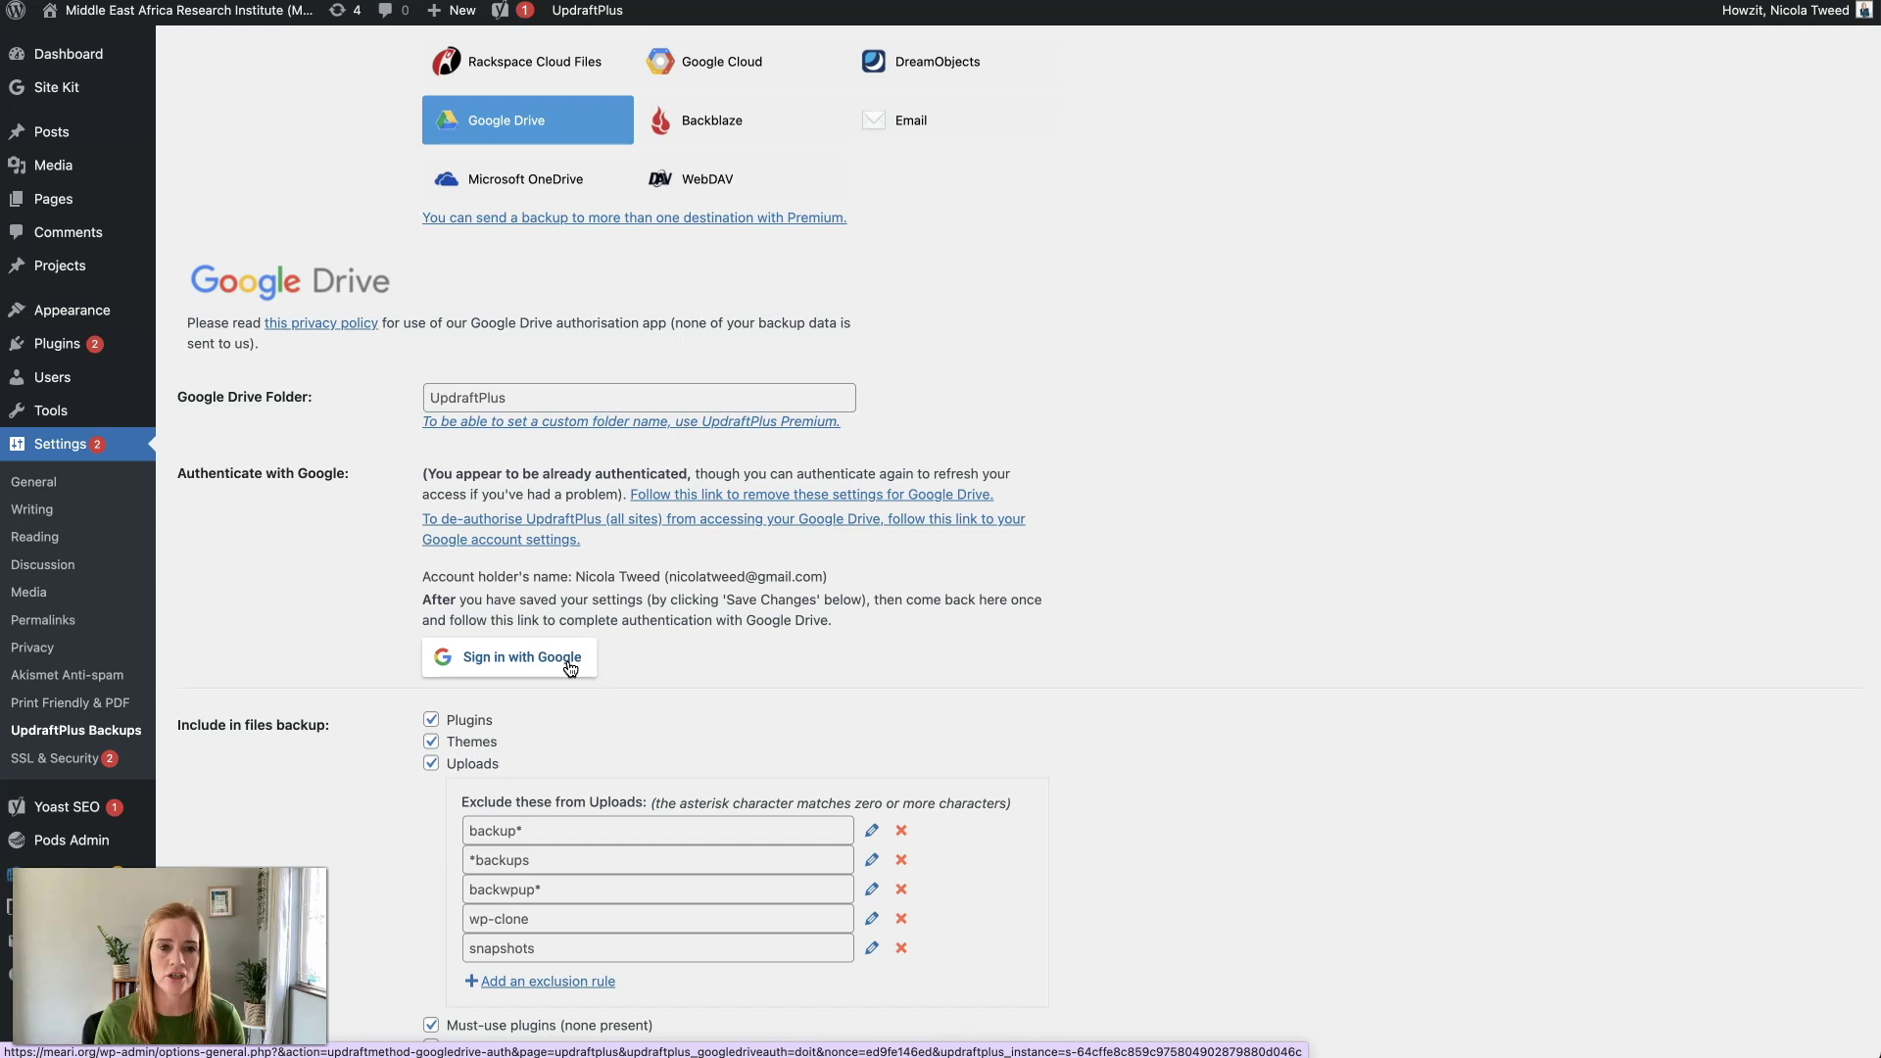
scroll(278, 662, "down", 7)
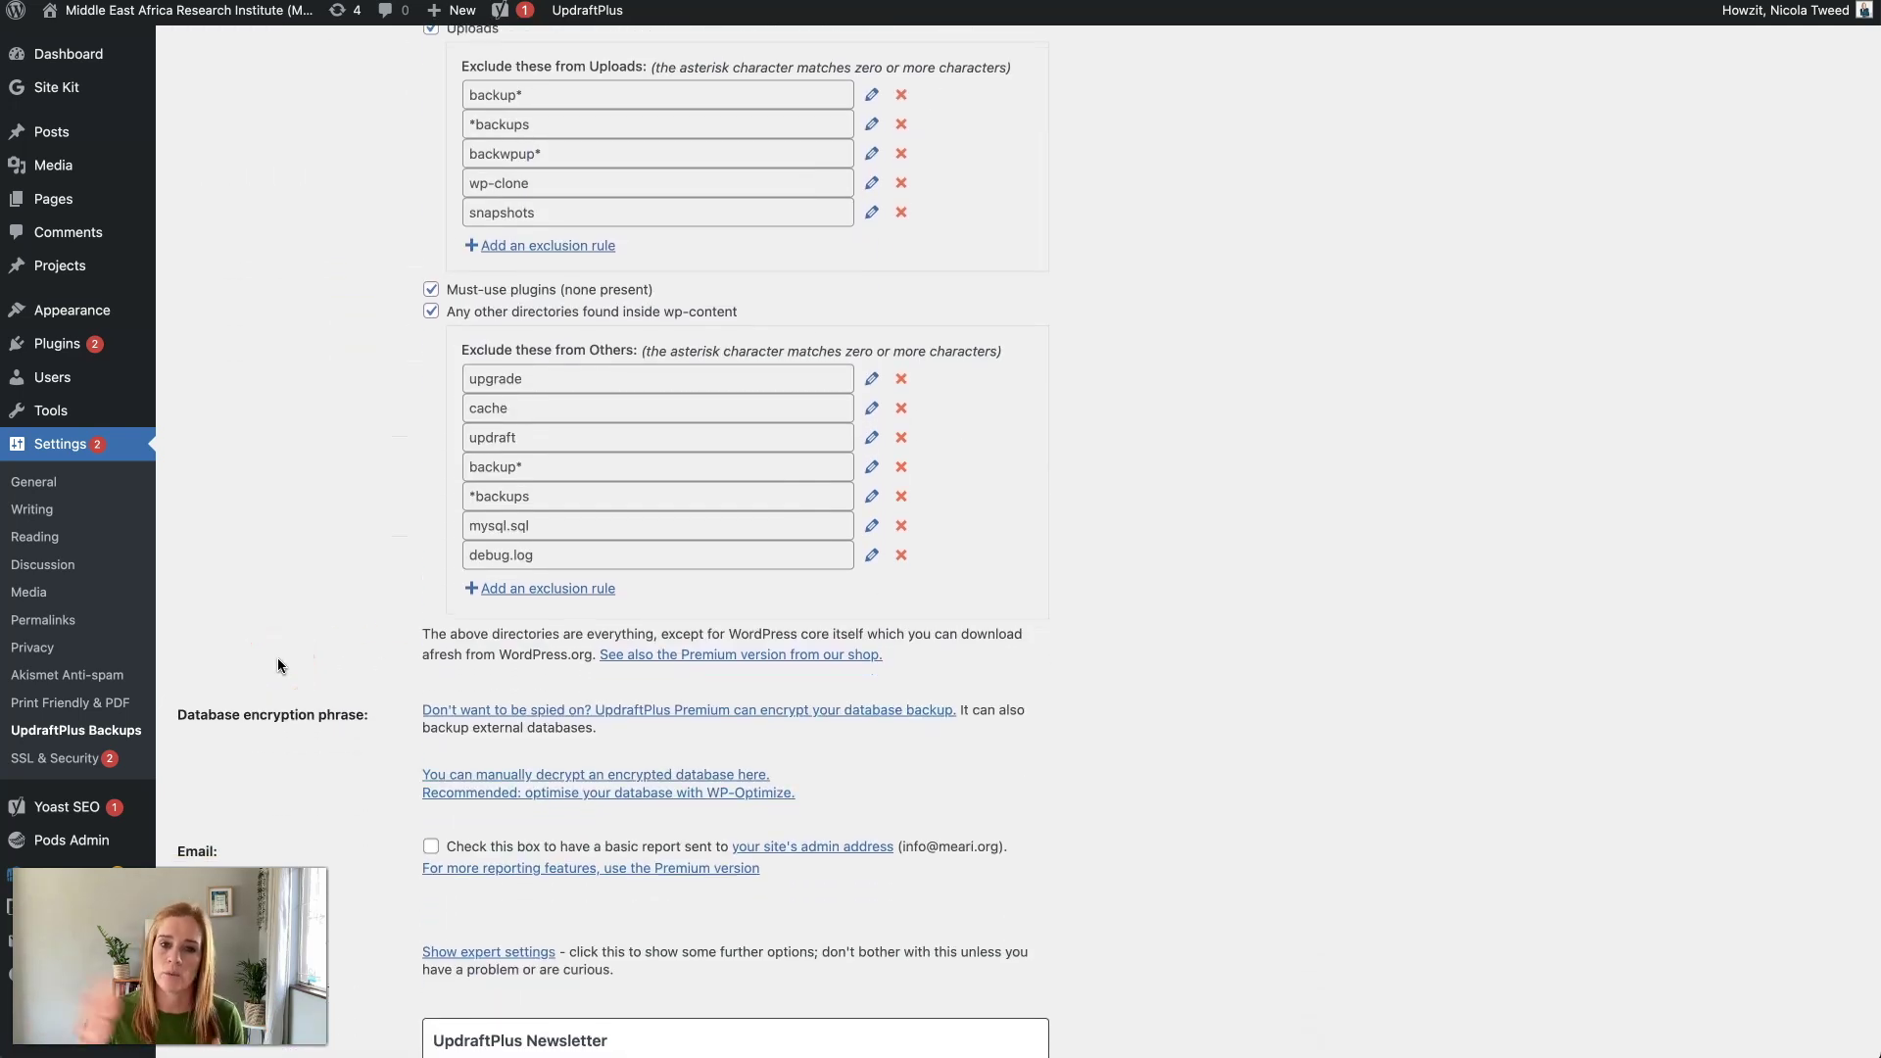
scroll(278, 665, "down", 4)
left_click(487, 751)
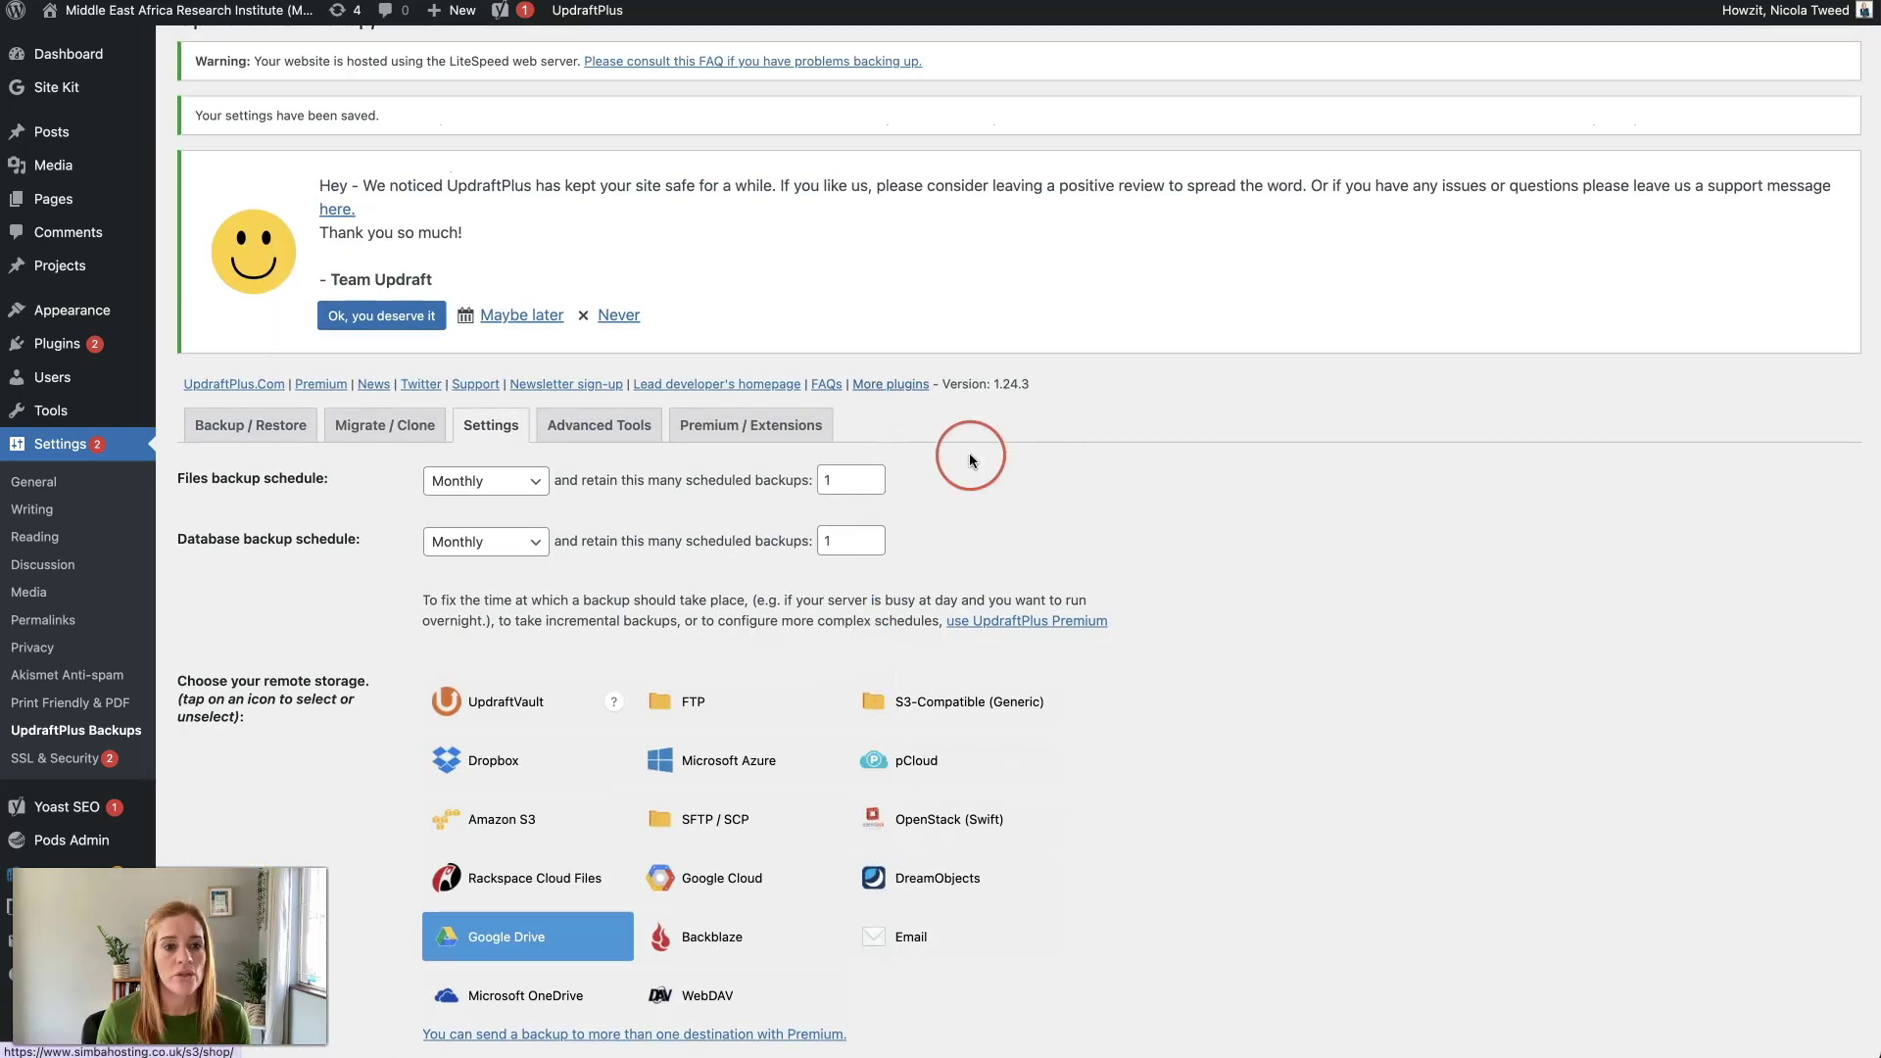
- Run a new UpdraftPlus backup that includes the database and files and is sent to remote storage
left_click(250, 428)
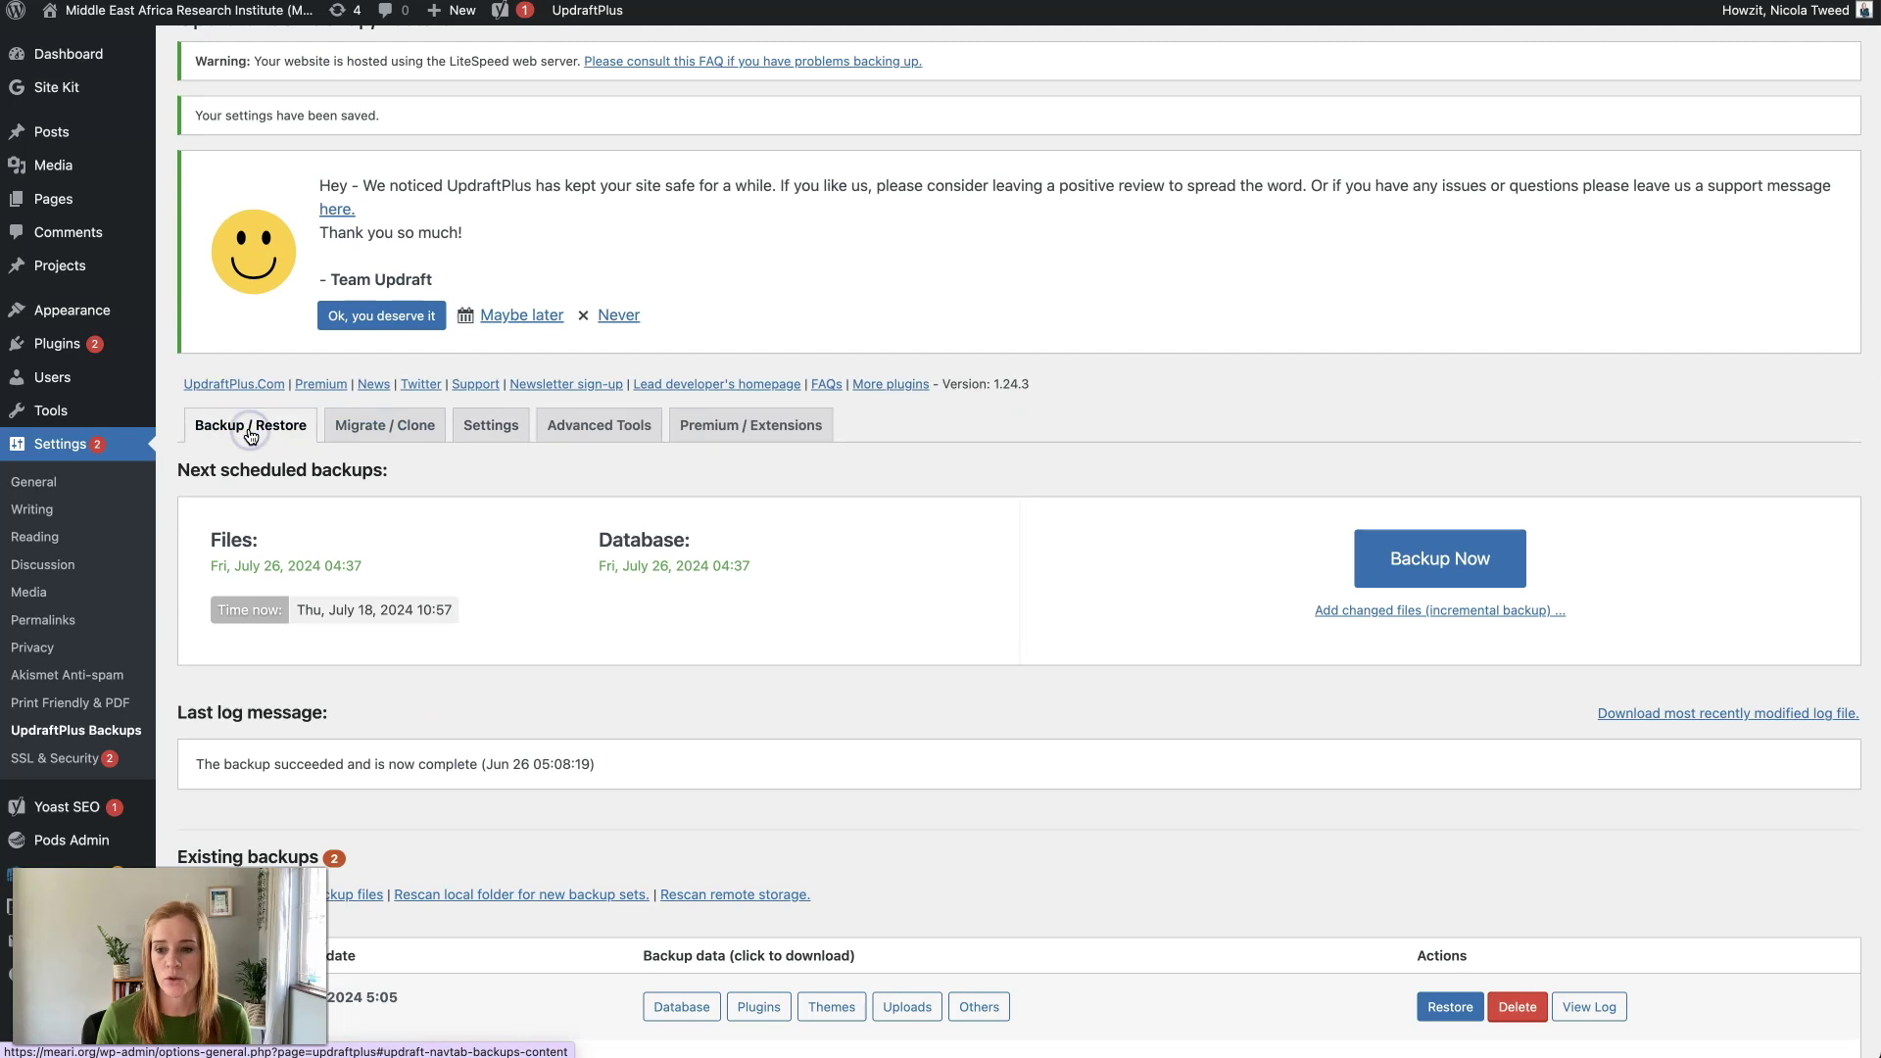
left_click(1369, 545)
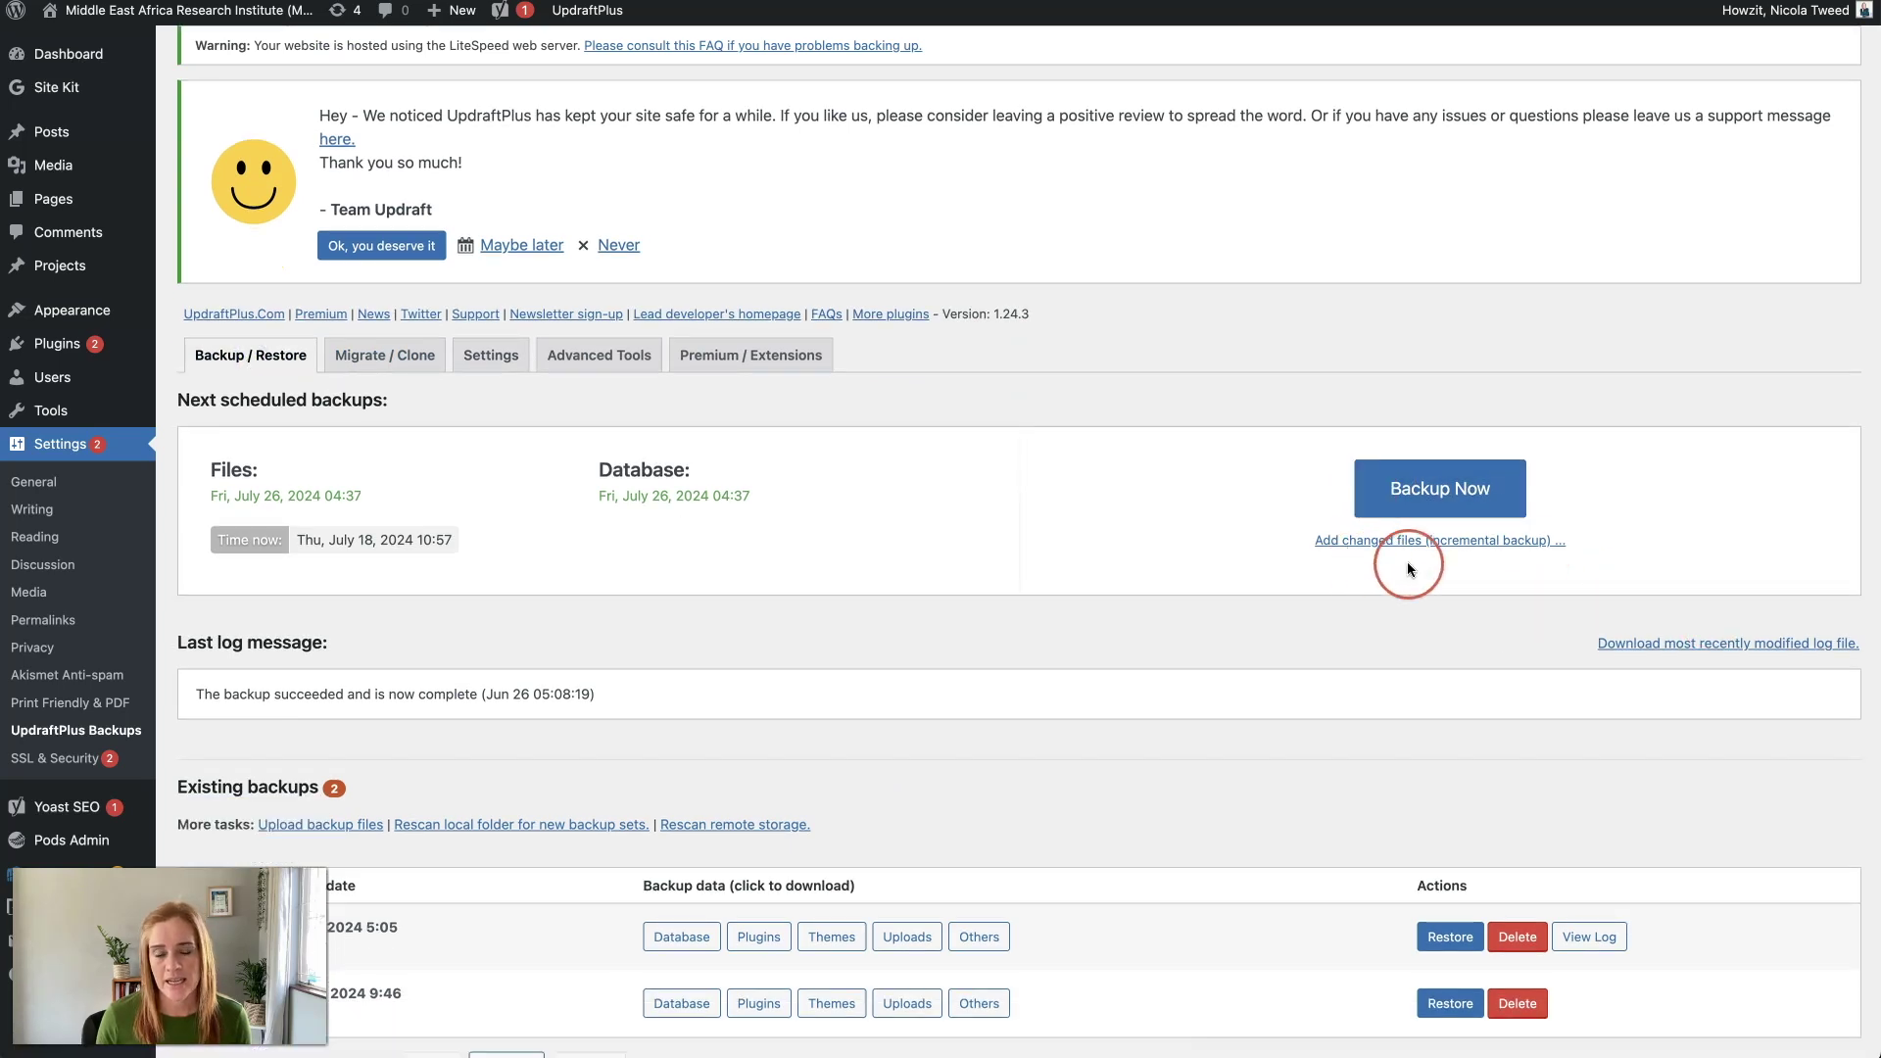
left_click(1490, 498)
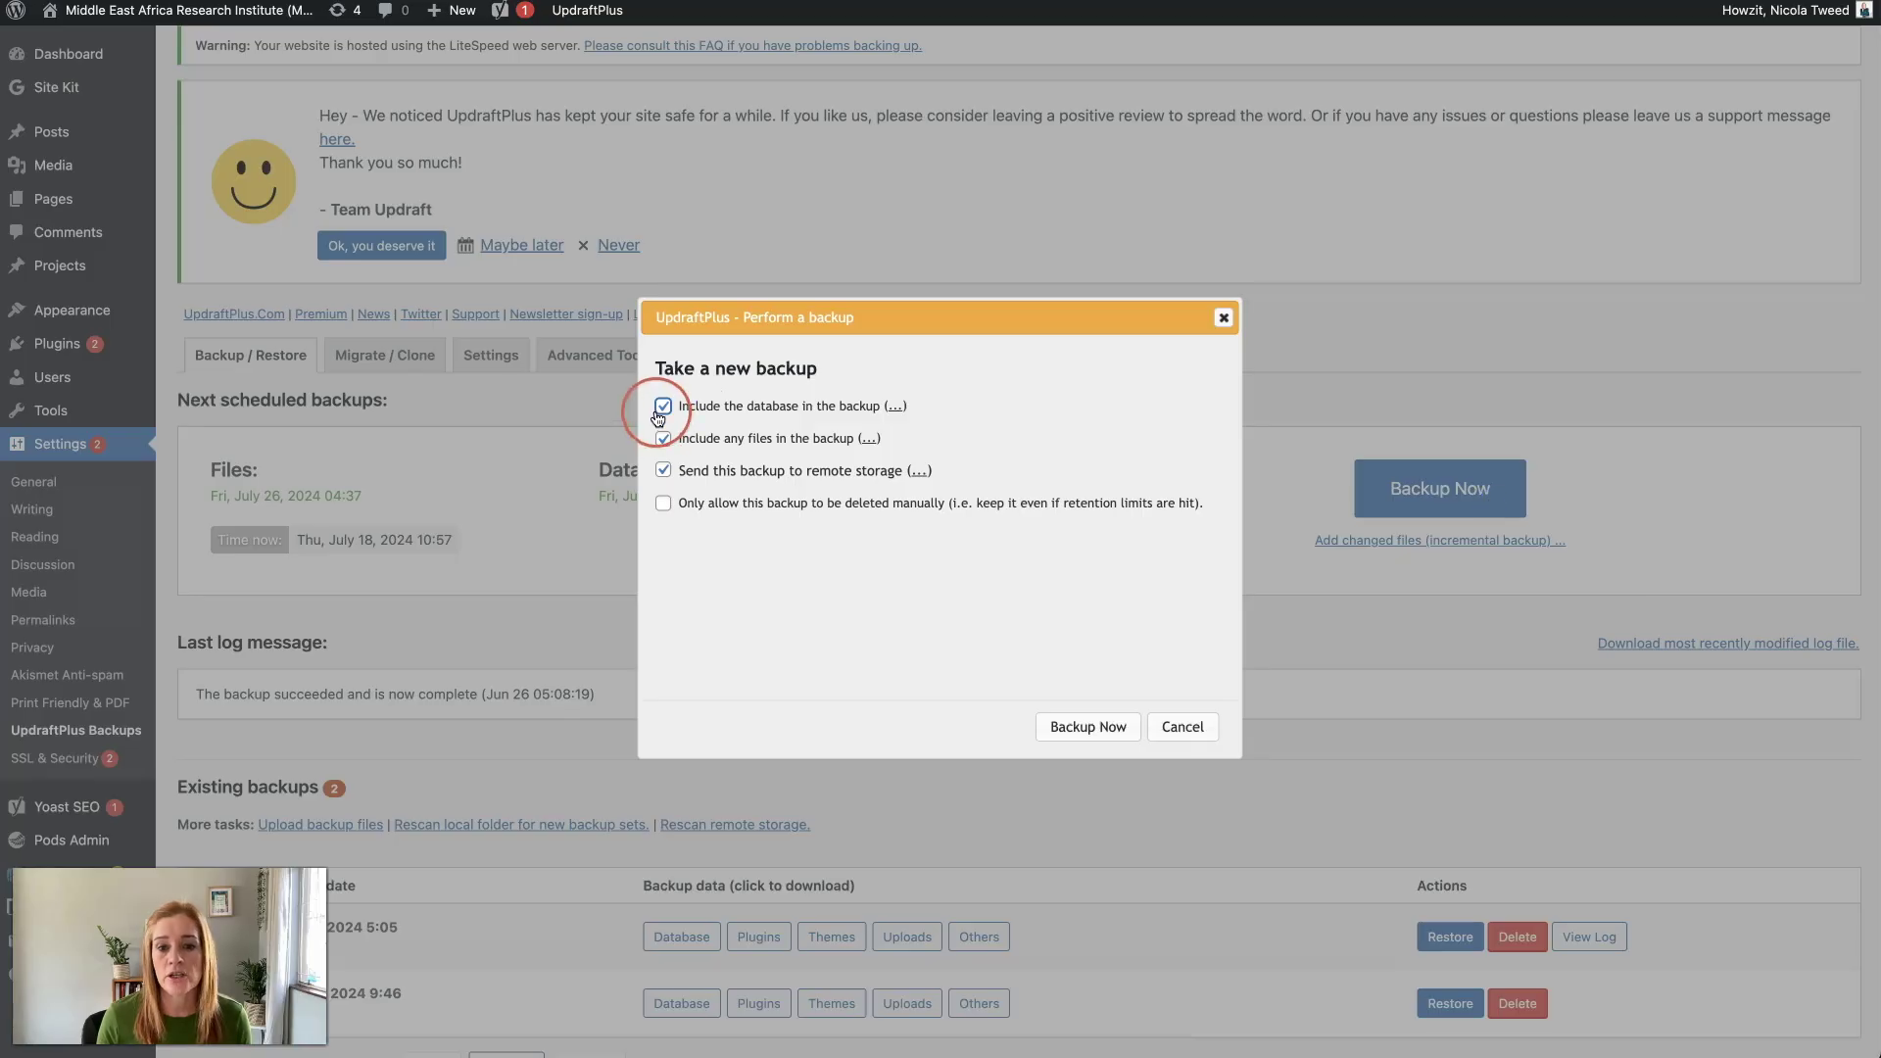
left_click(664, 469)
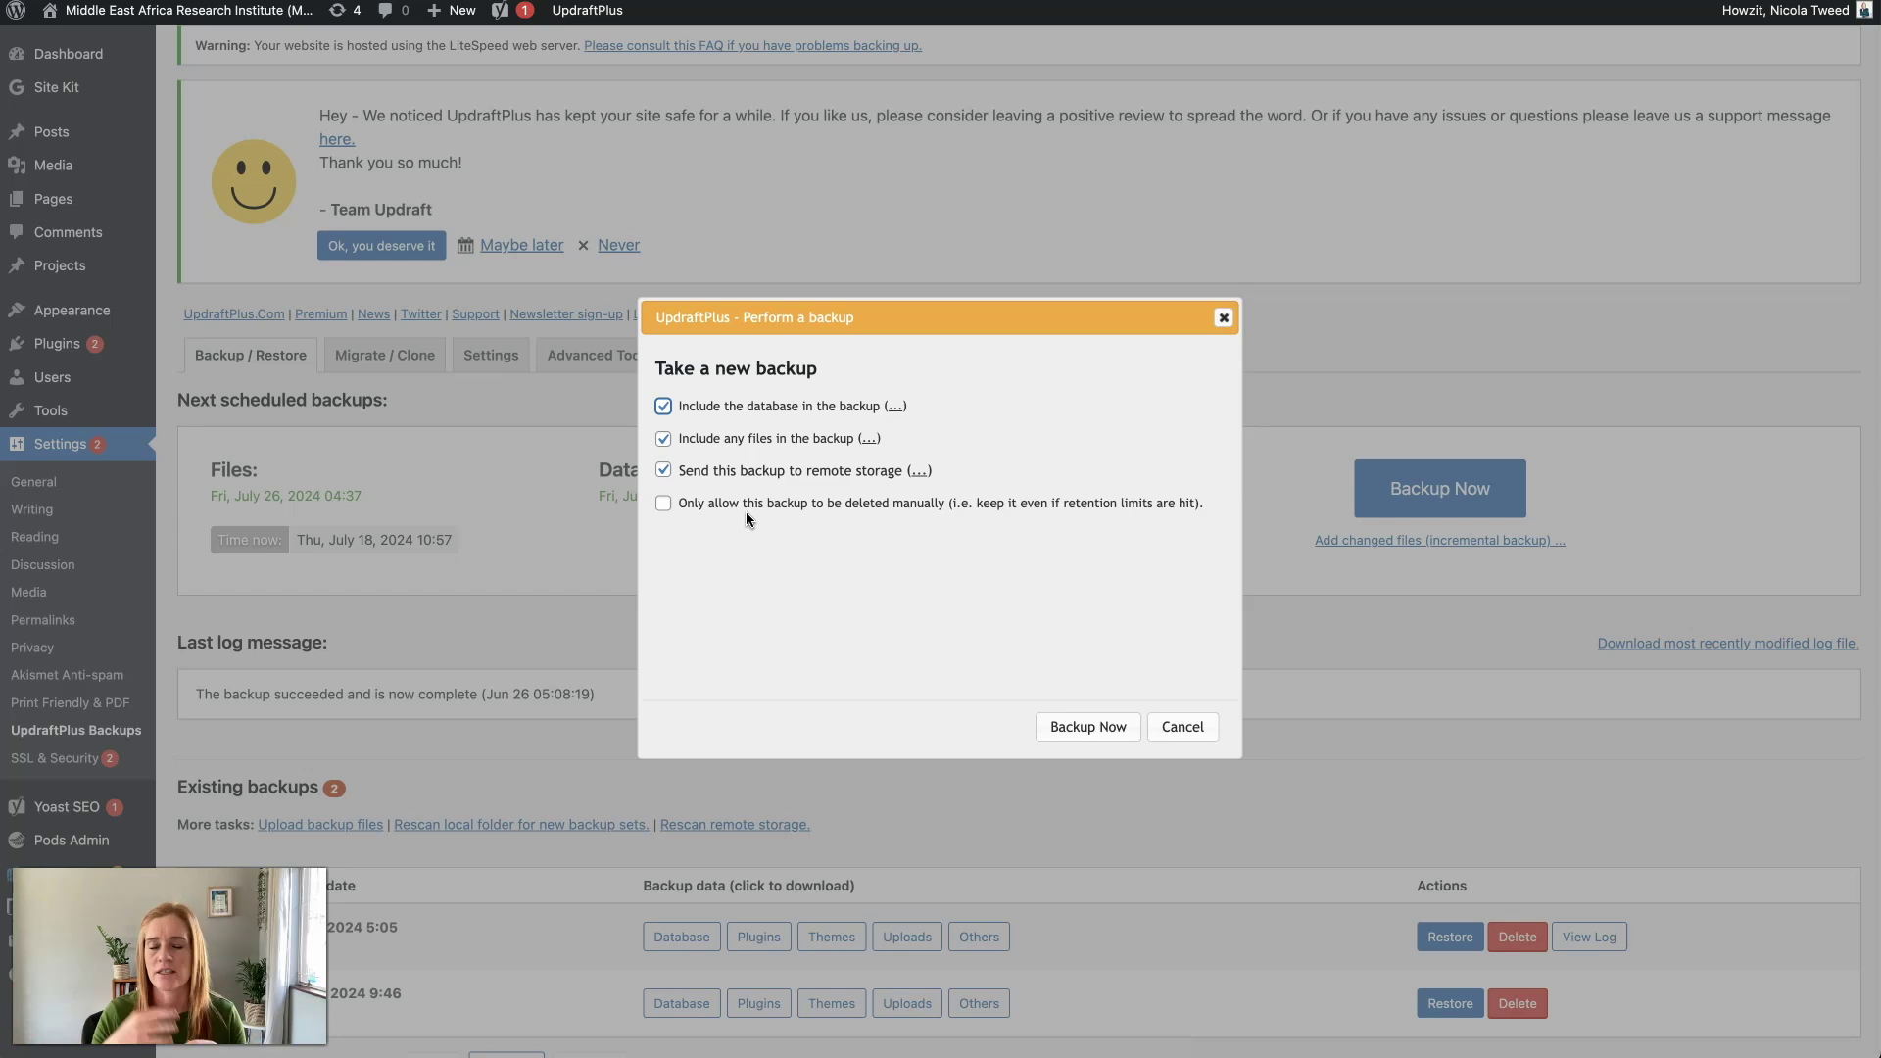
left_click(1084, 727)
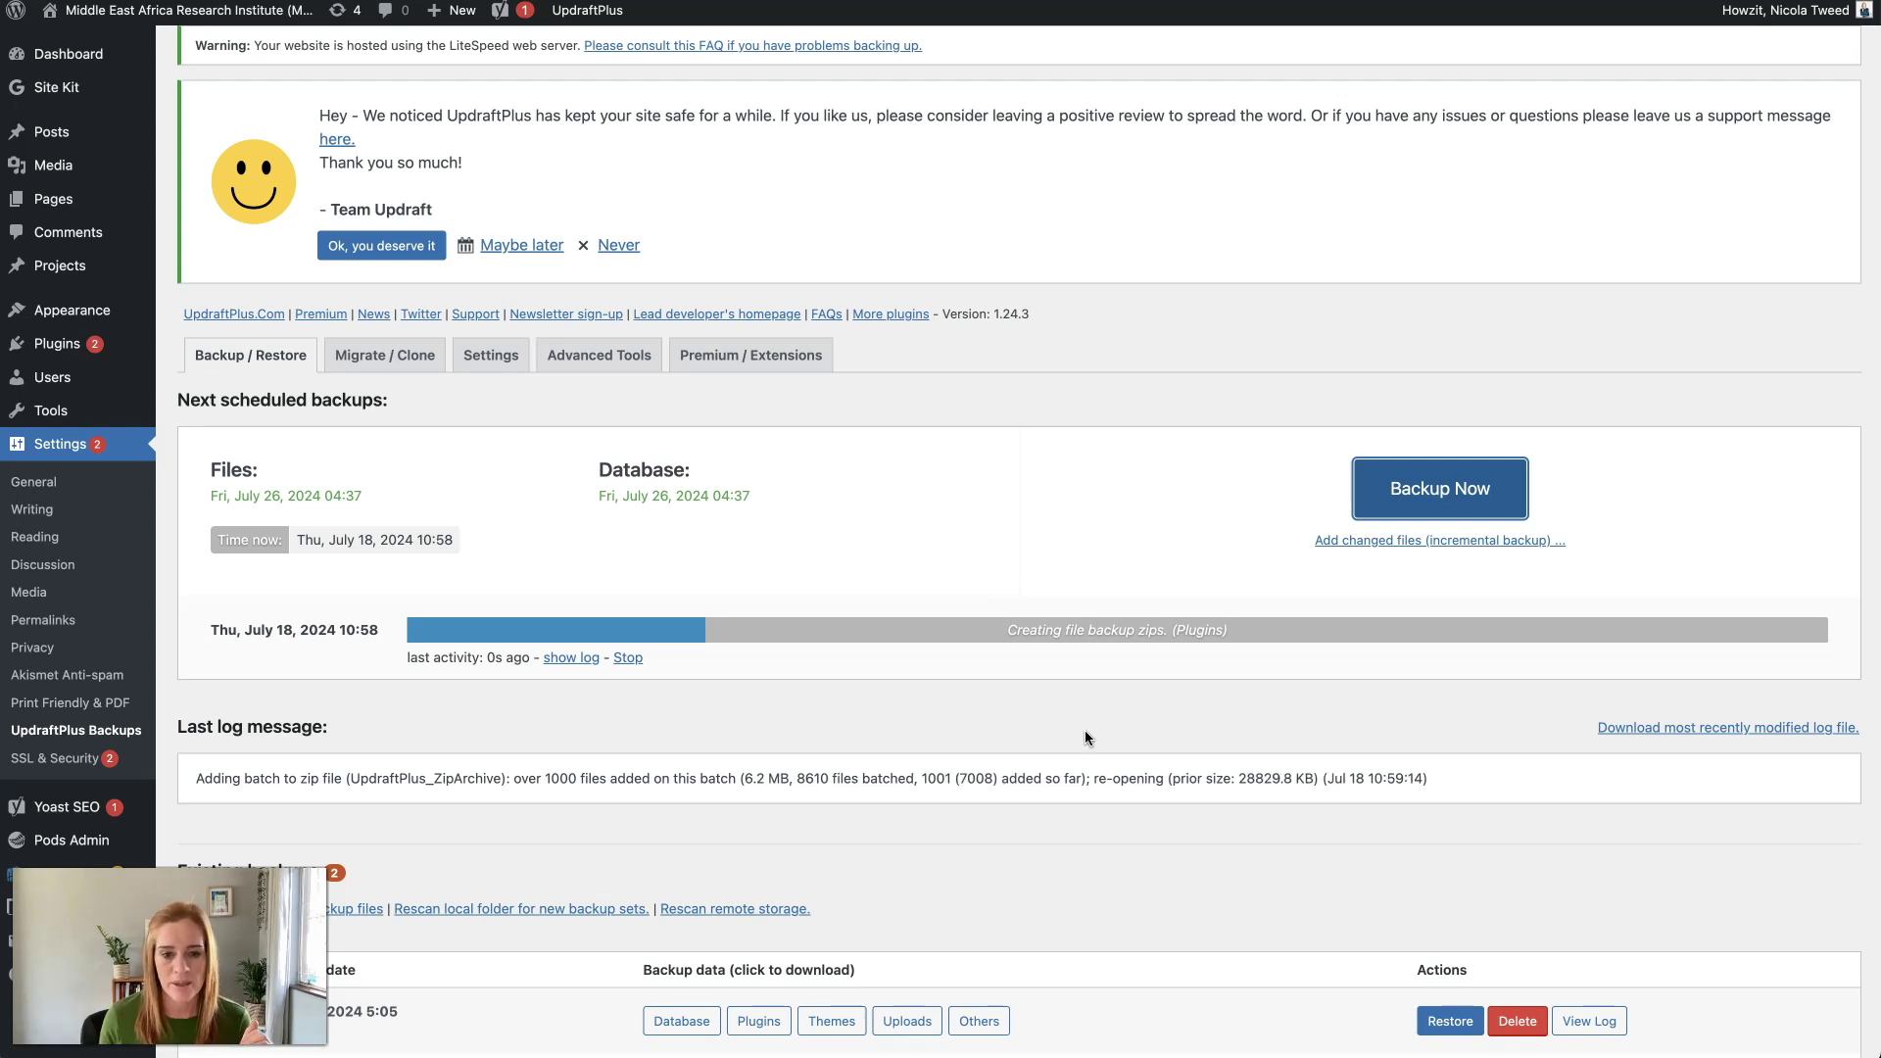
scroll(1084, 731, "down", 3)
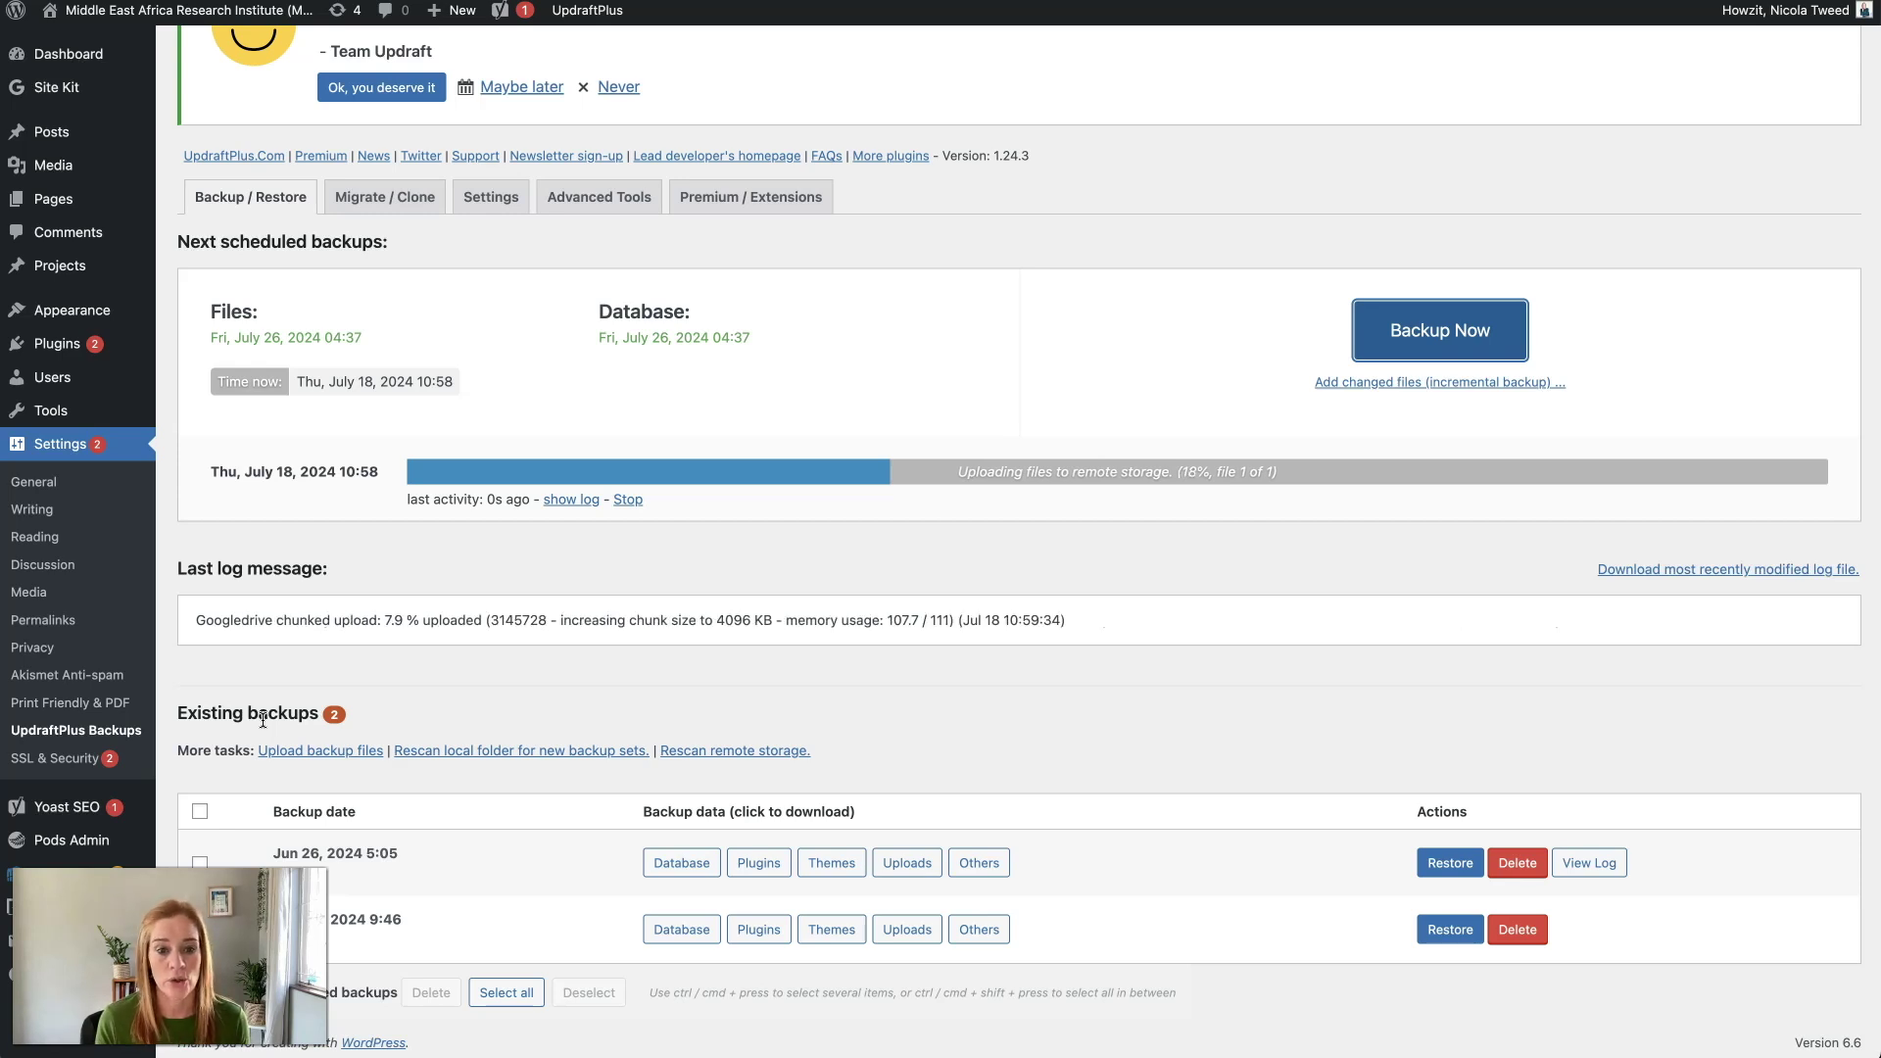
left_click(1248, 472)
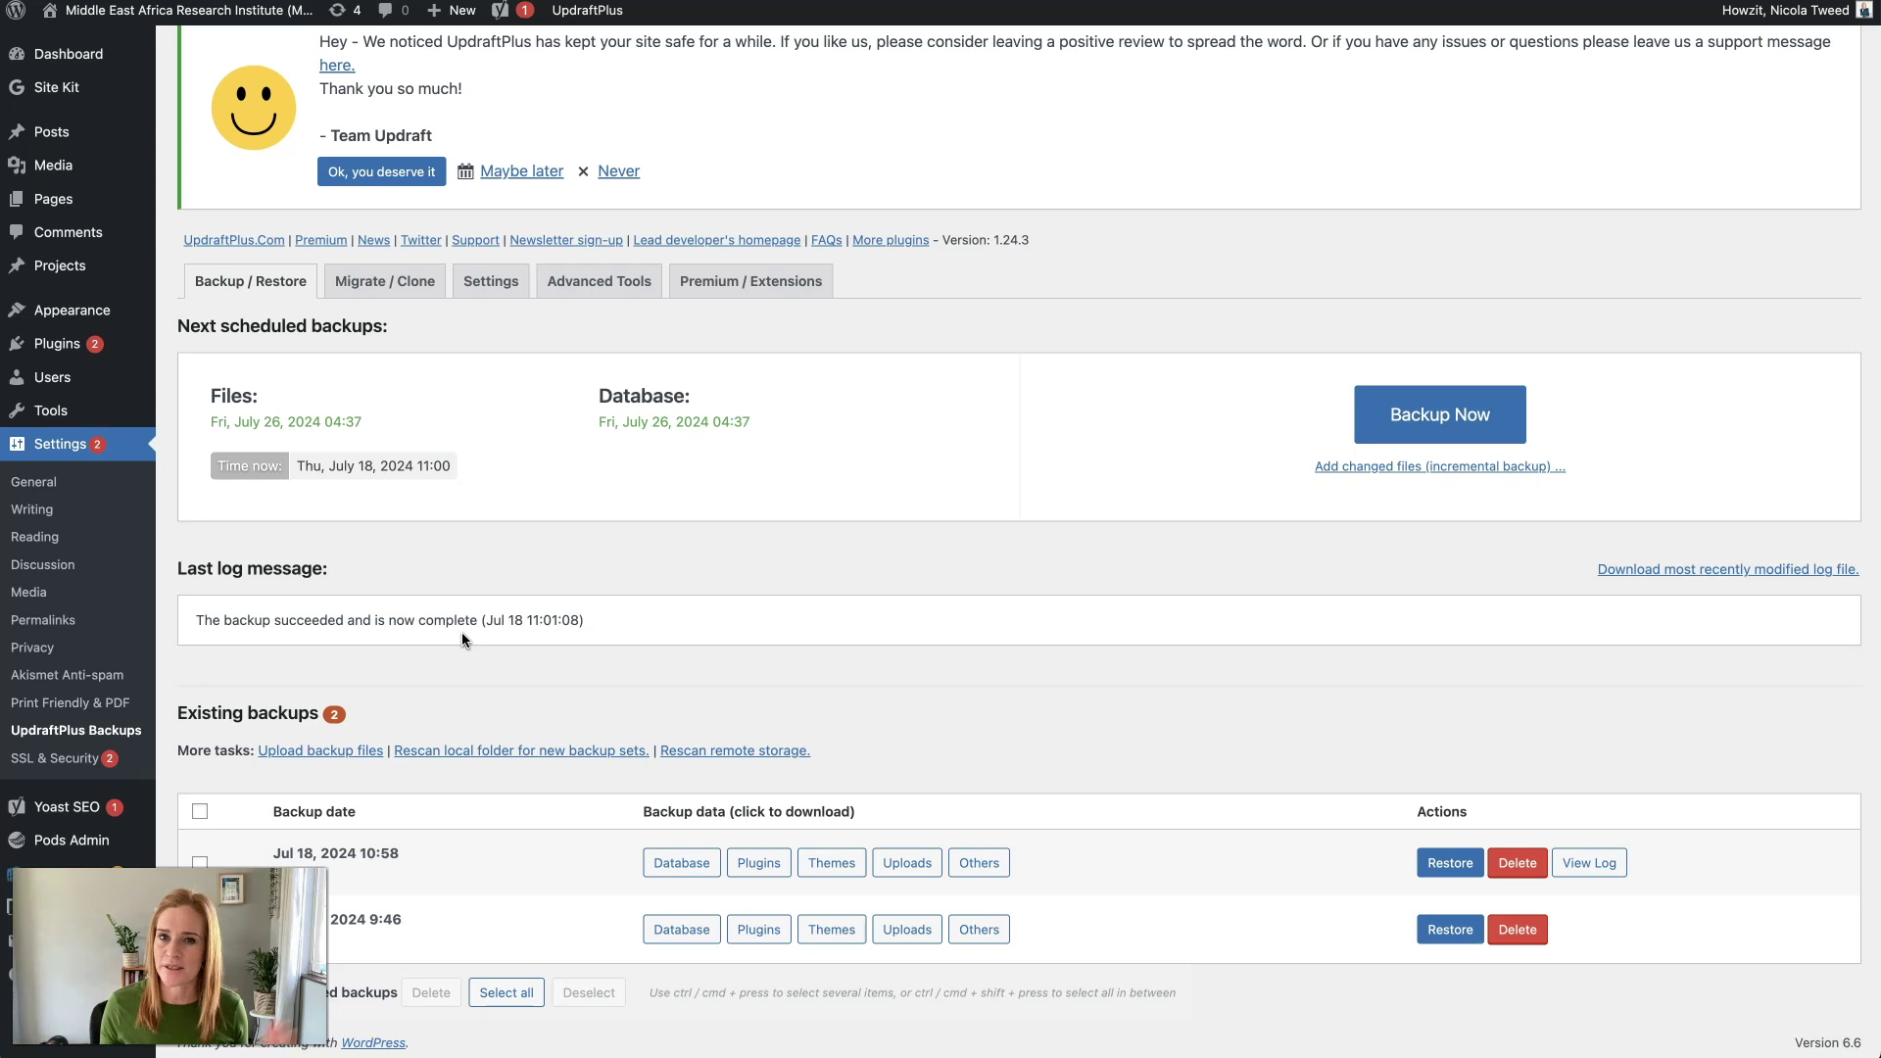
- Open the WordPress Updates page and review the core version and the pending plugin and theme updates
scroll(626, 418, "up", 2)
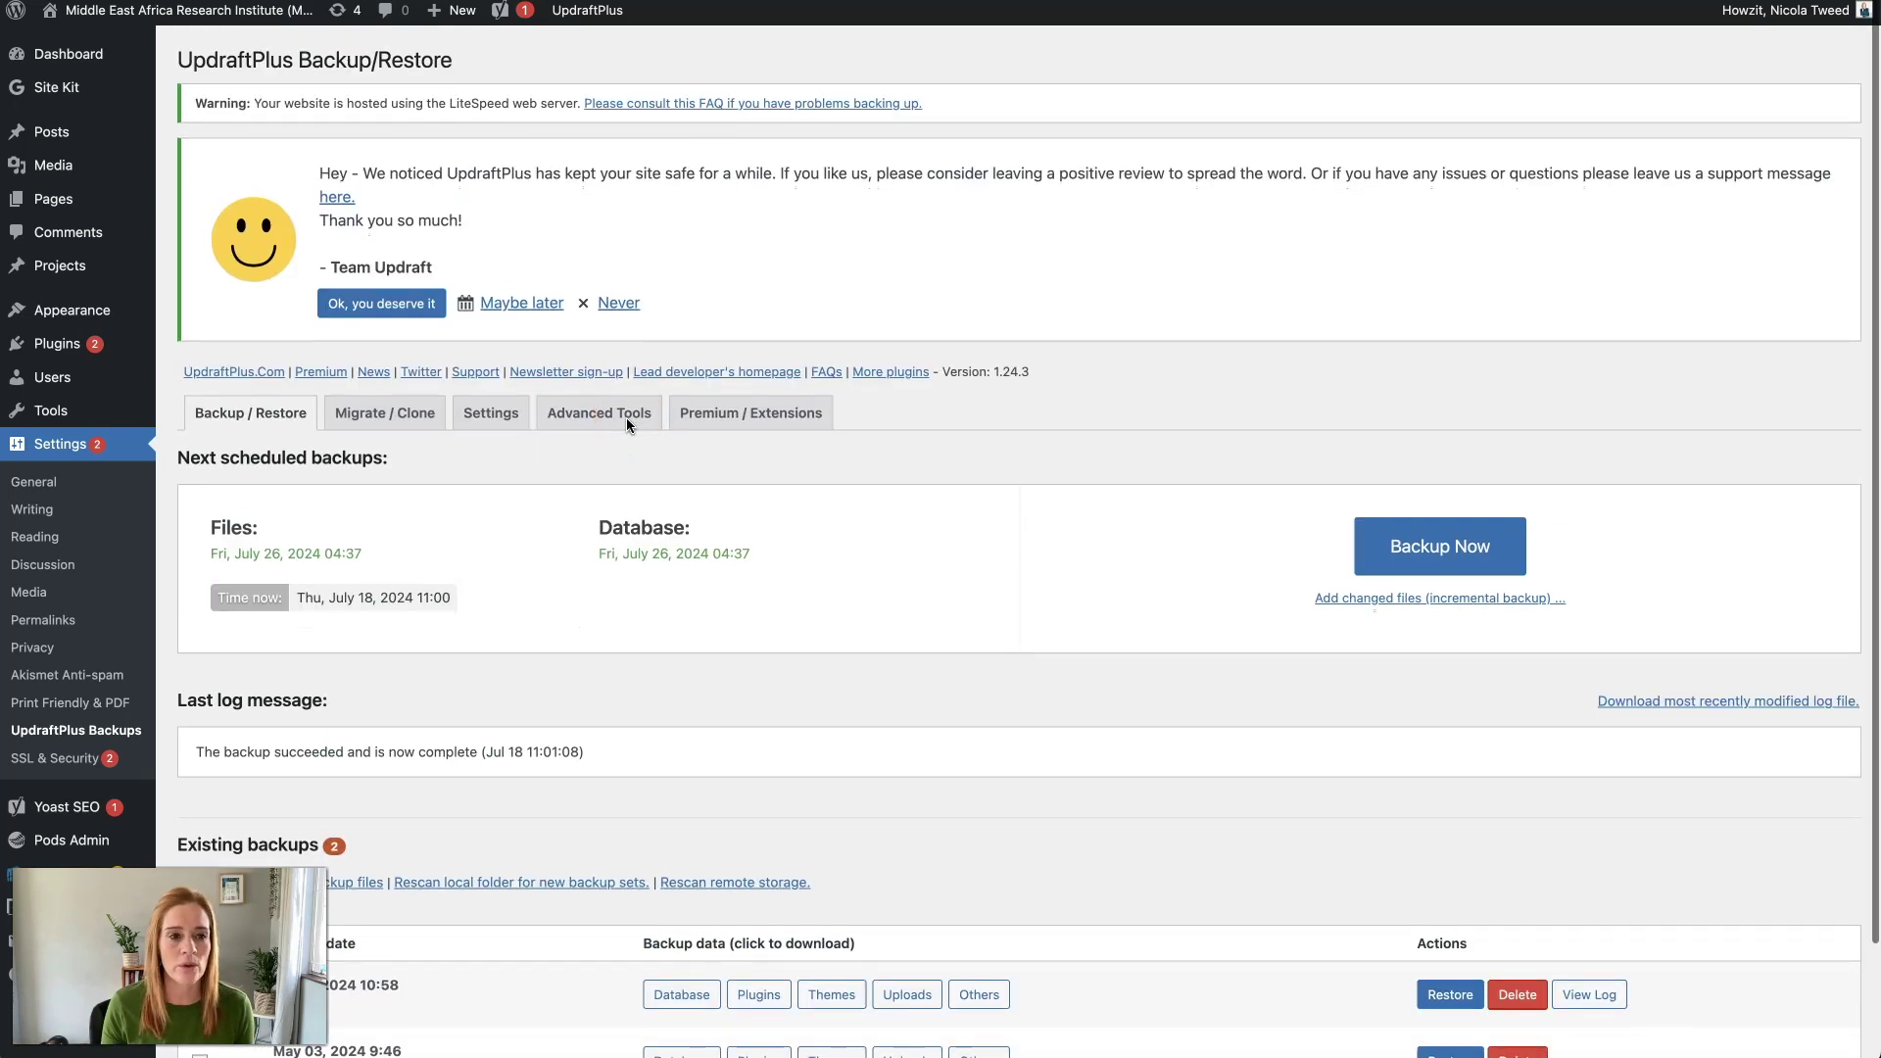
mouse_move(105, 57)
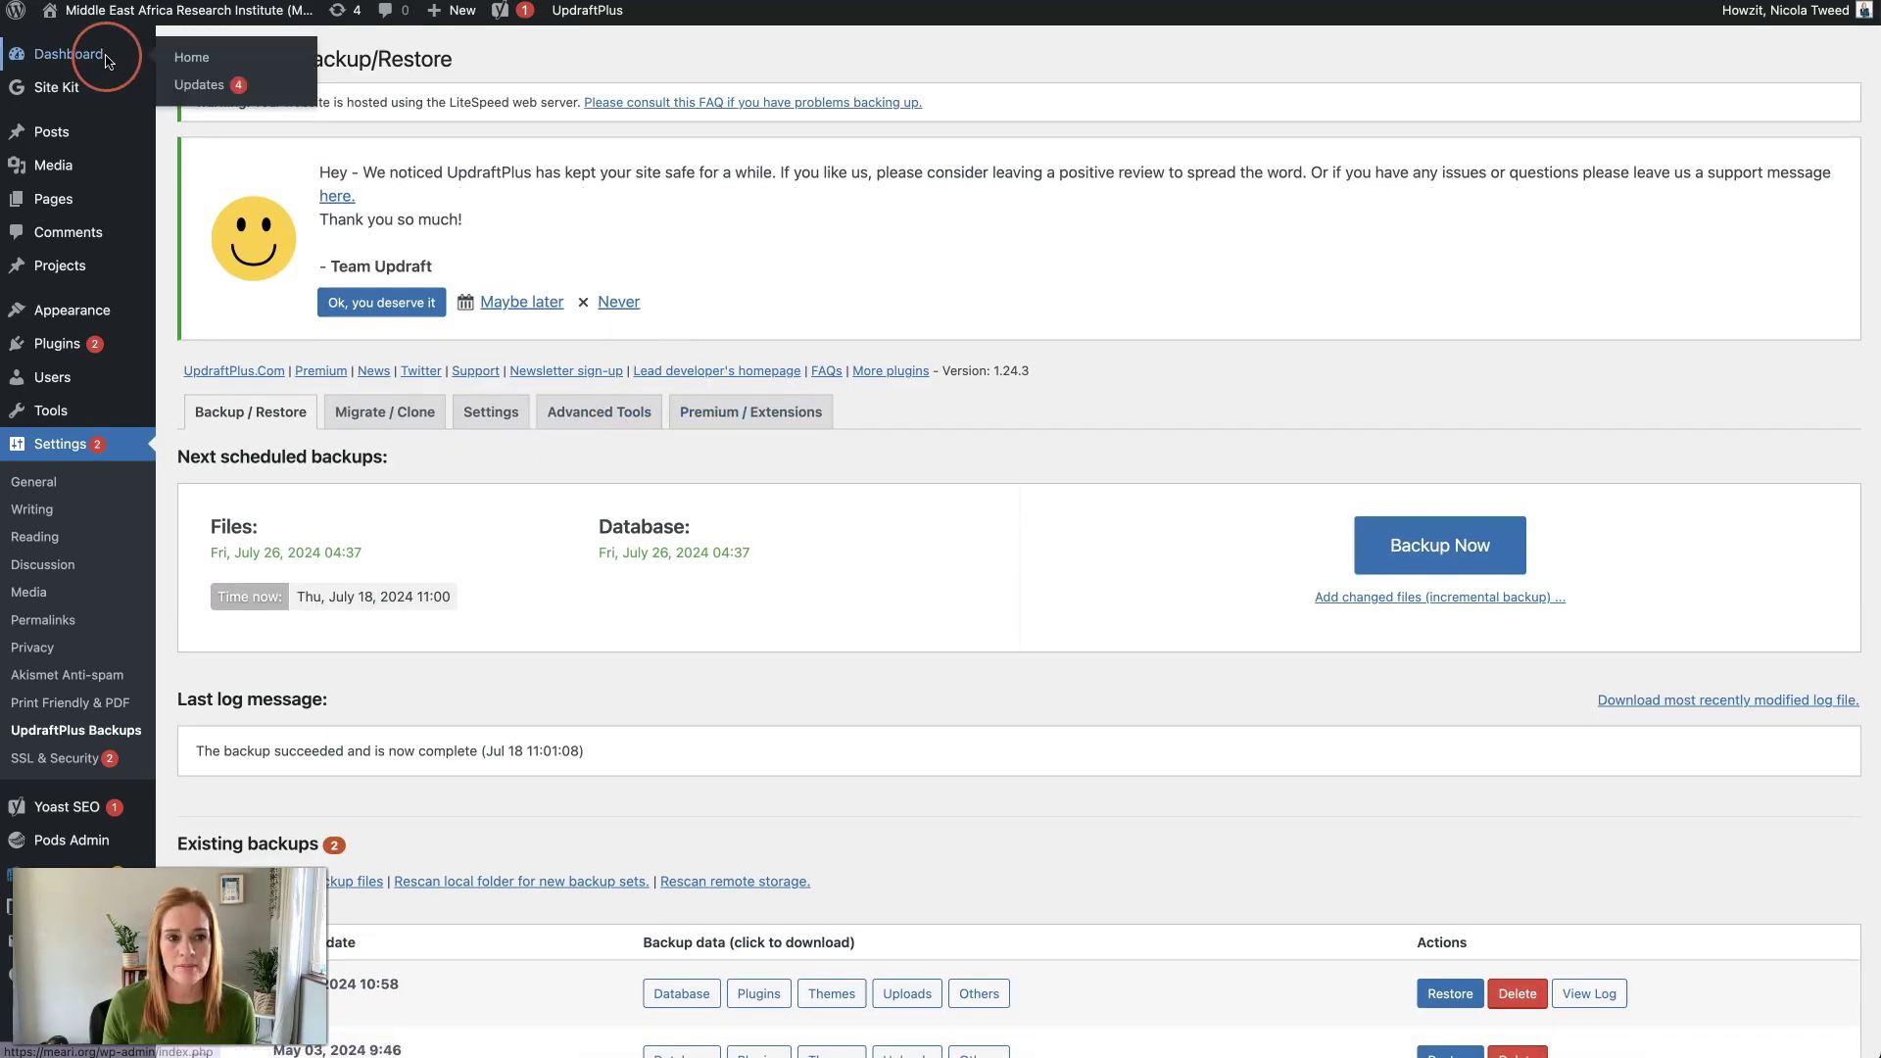
left_click(199, 88)
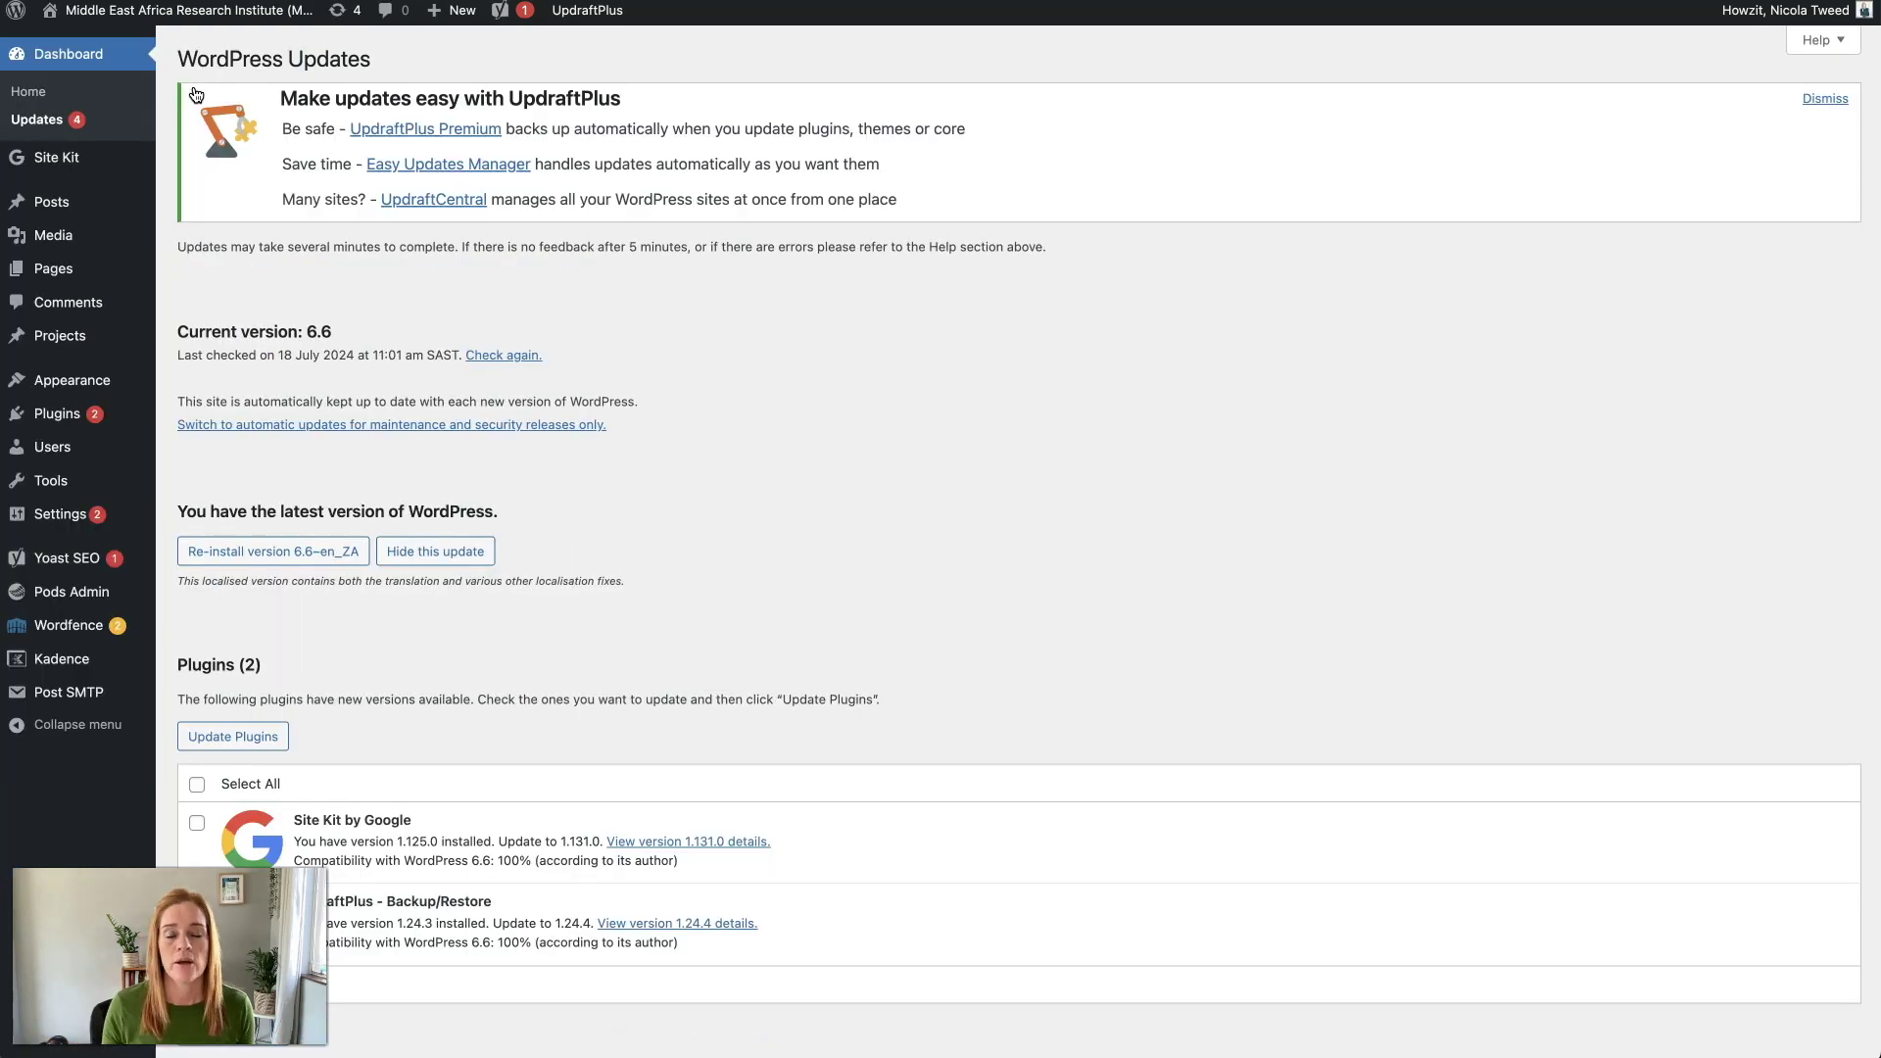
left_click(577, 420)
scroll(602, 419, "down", 5)
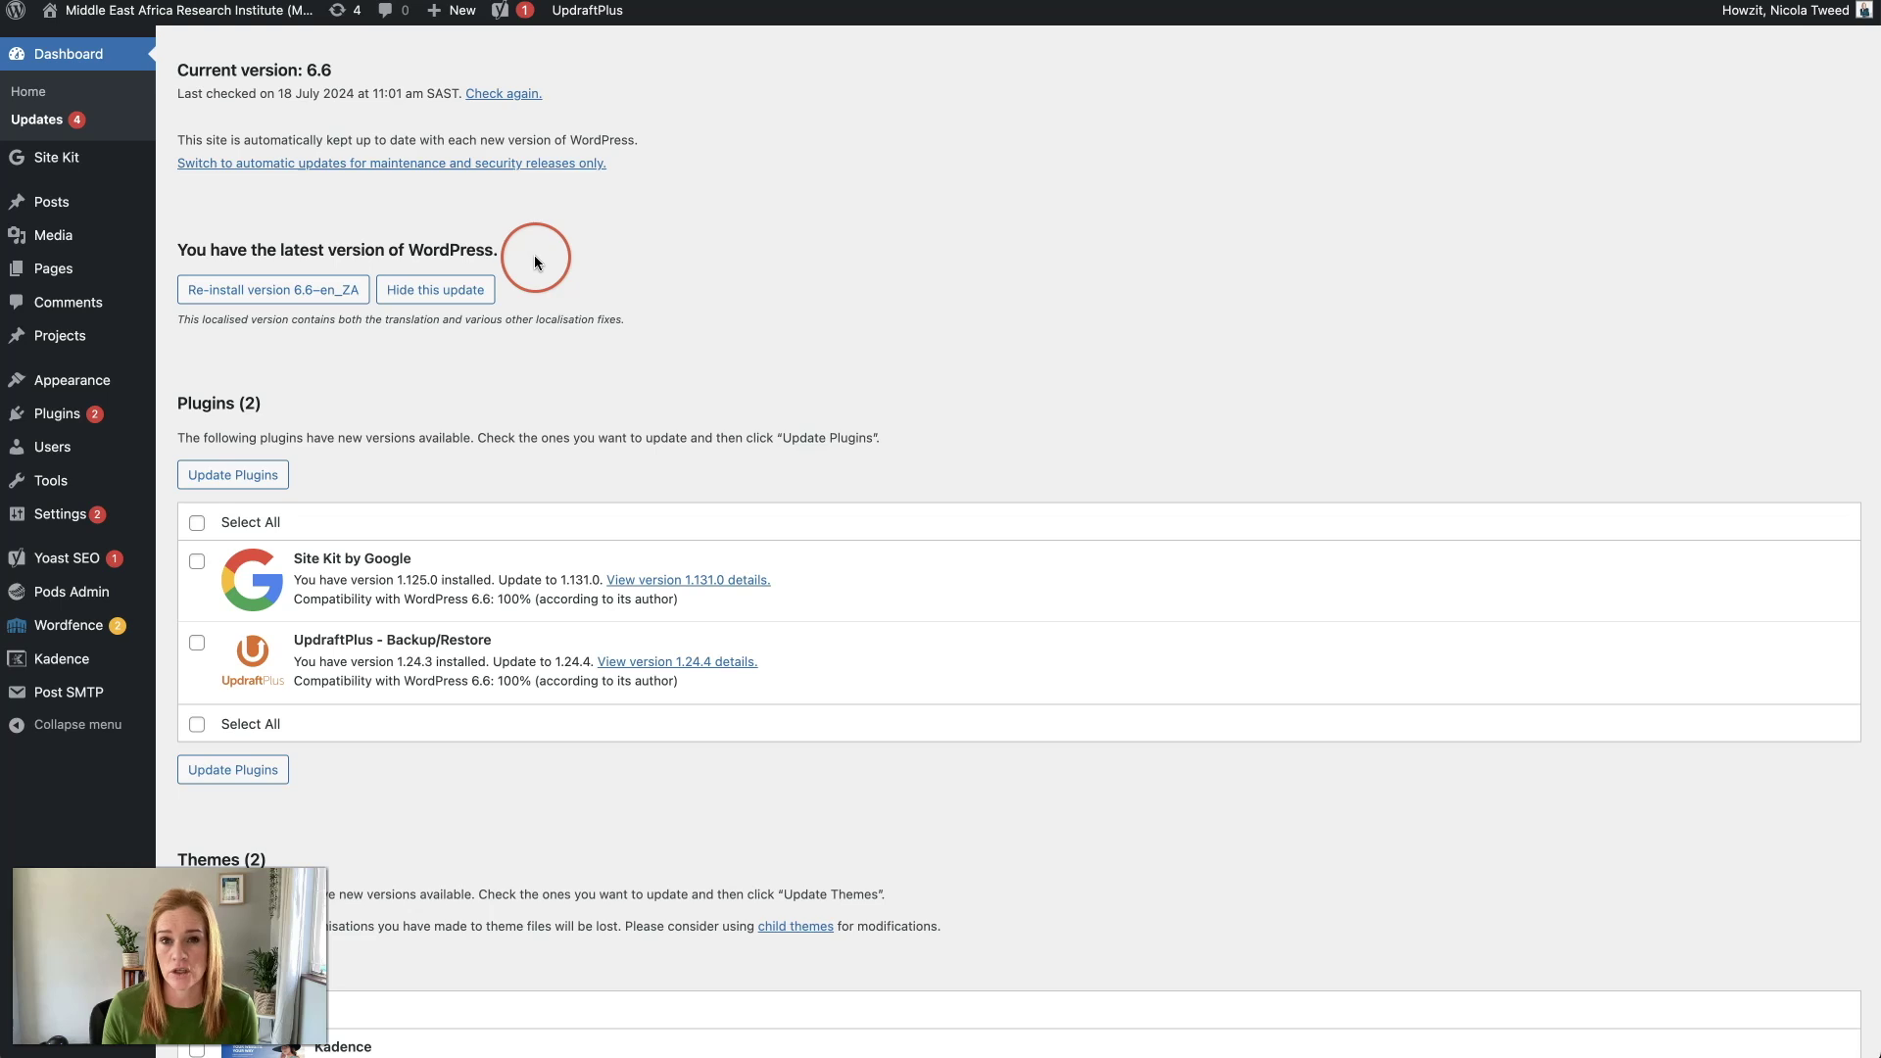
scroll(645, 373, "down", 3)
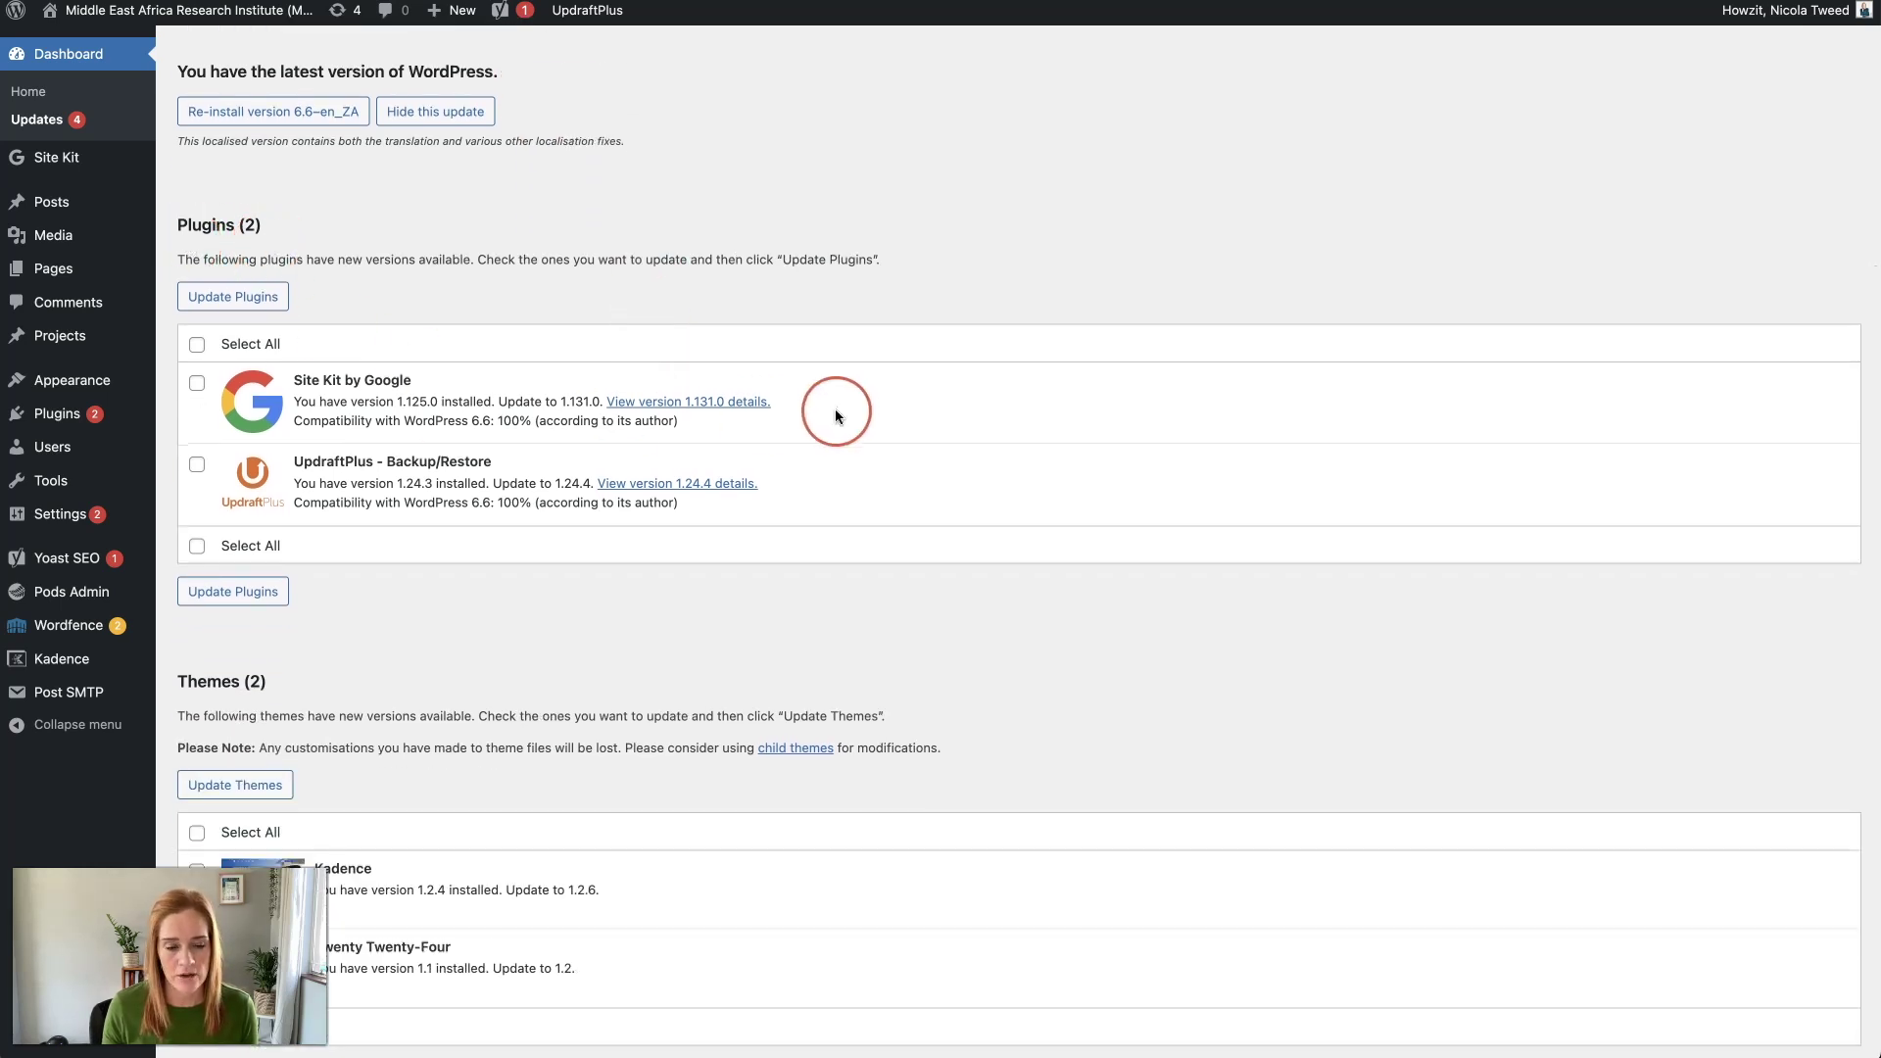
scroll(833, 412, "down", 4)
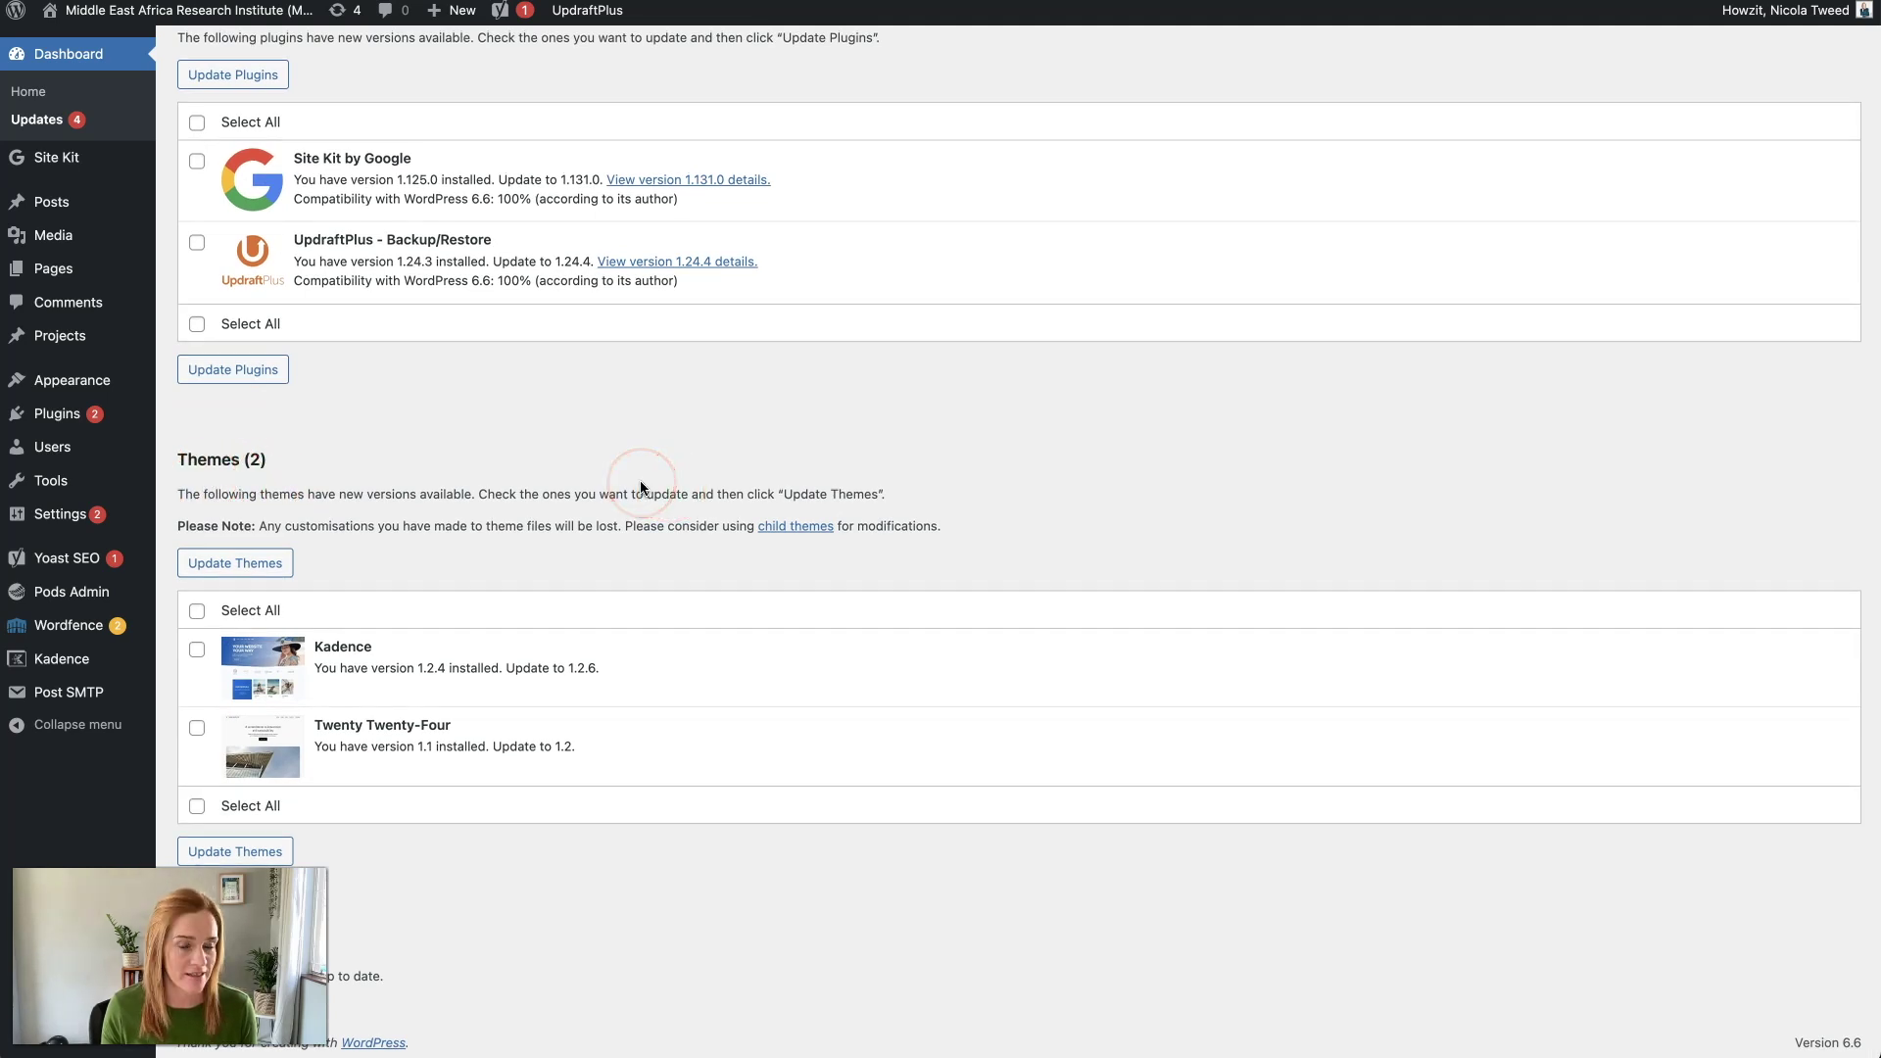
scroll(639, 480, "up", 5)
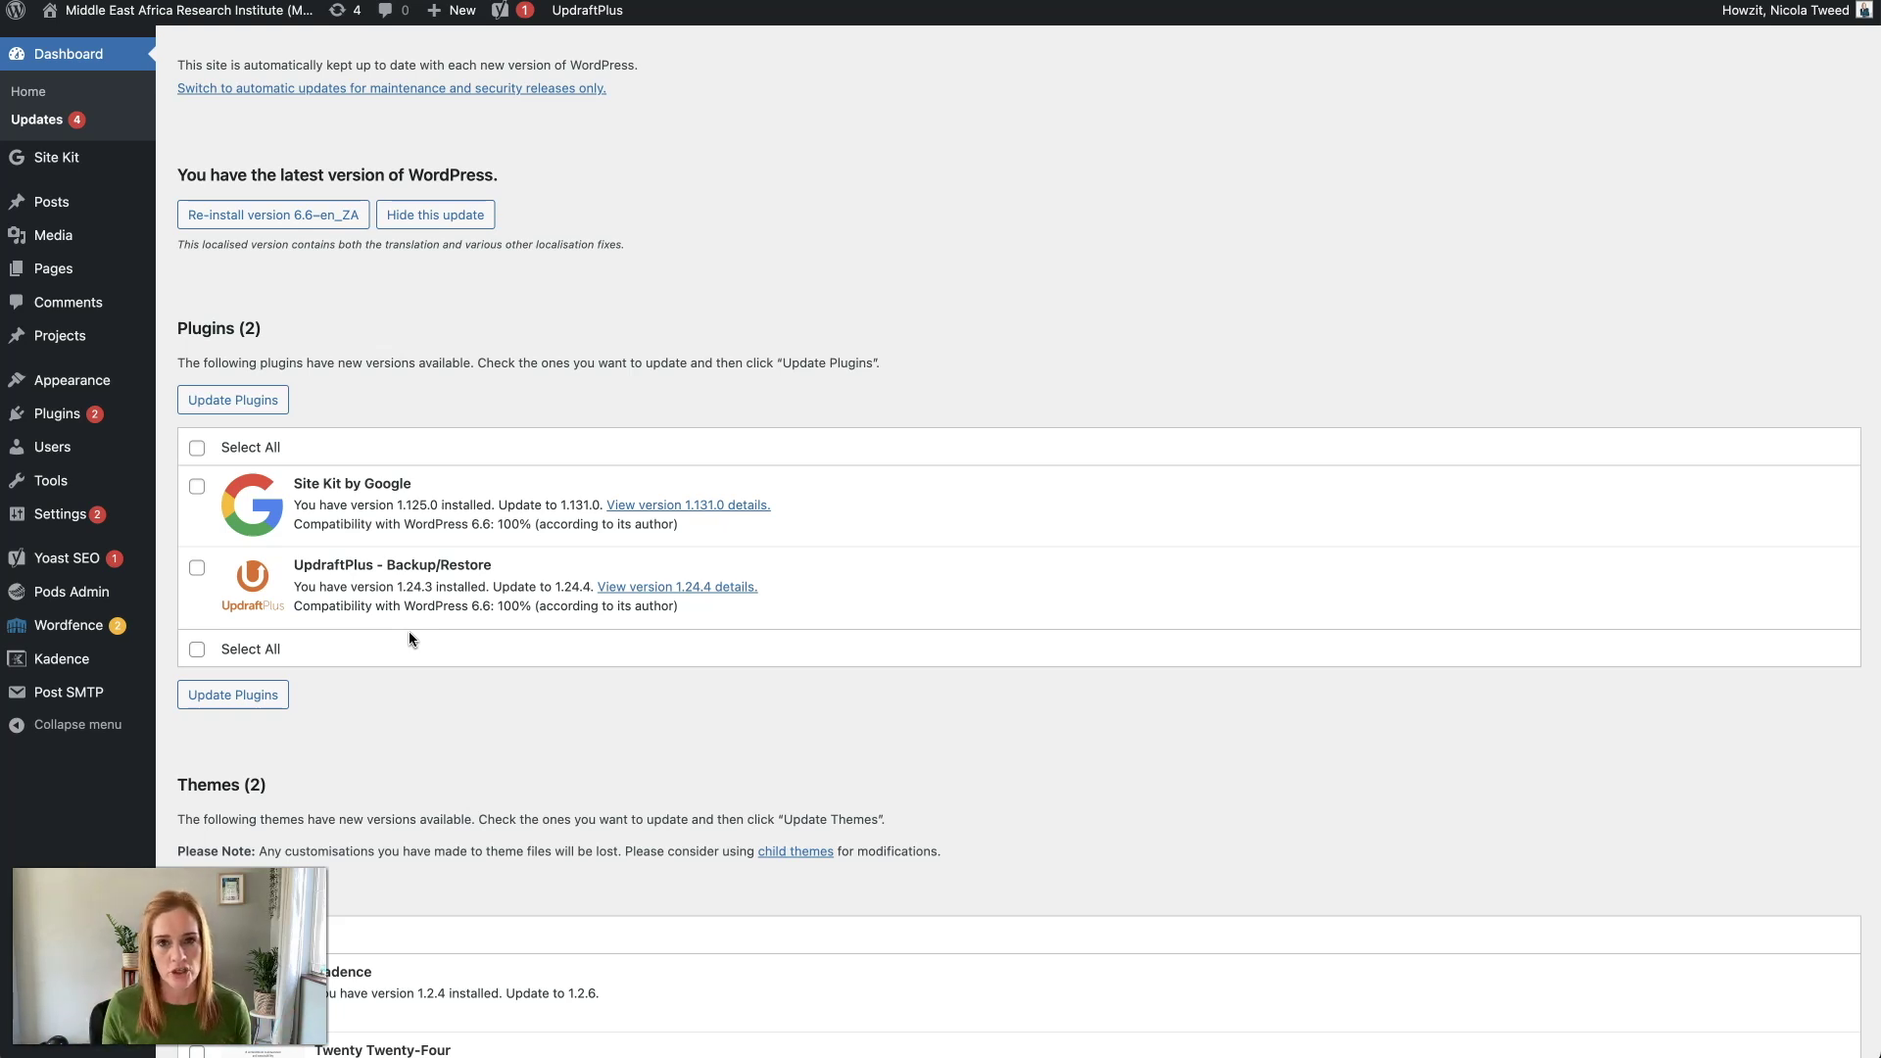
- Update only the Site Kit by Google plugin and return to the WordPress Updates page
left_click(196, 492)
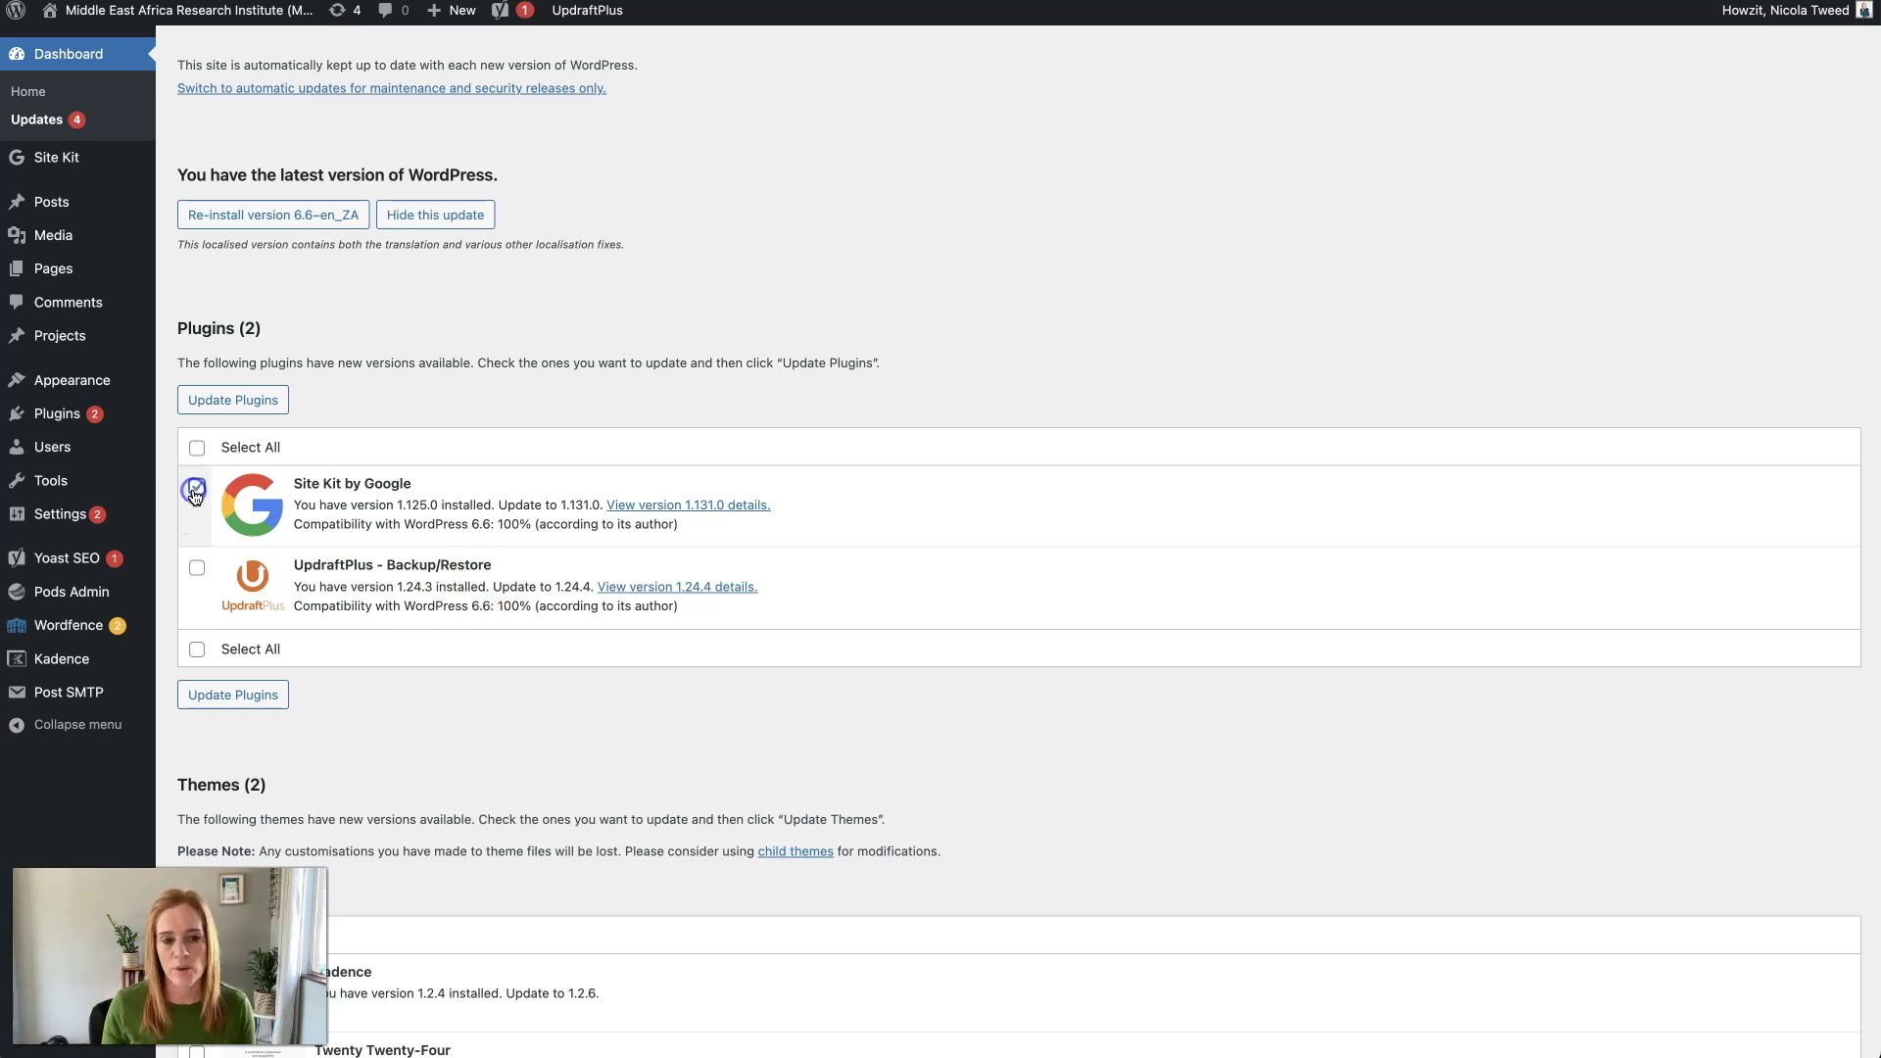
left_click(257, 411)
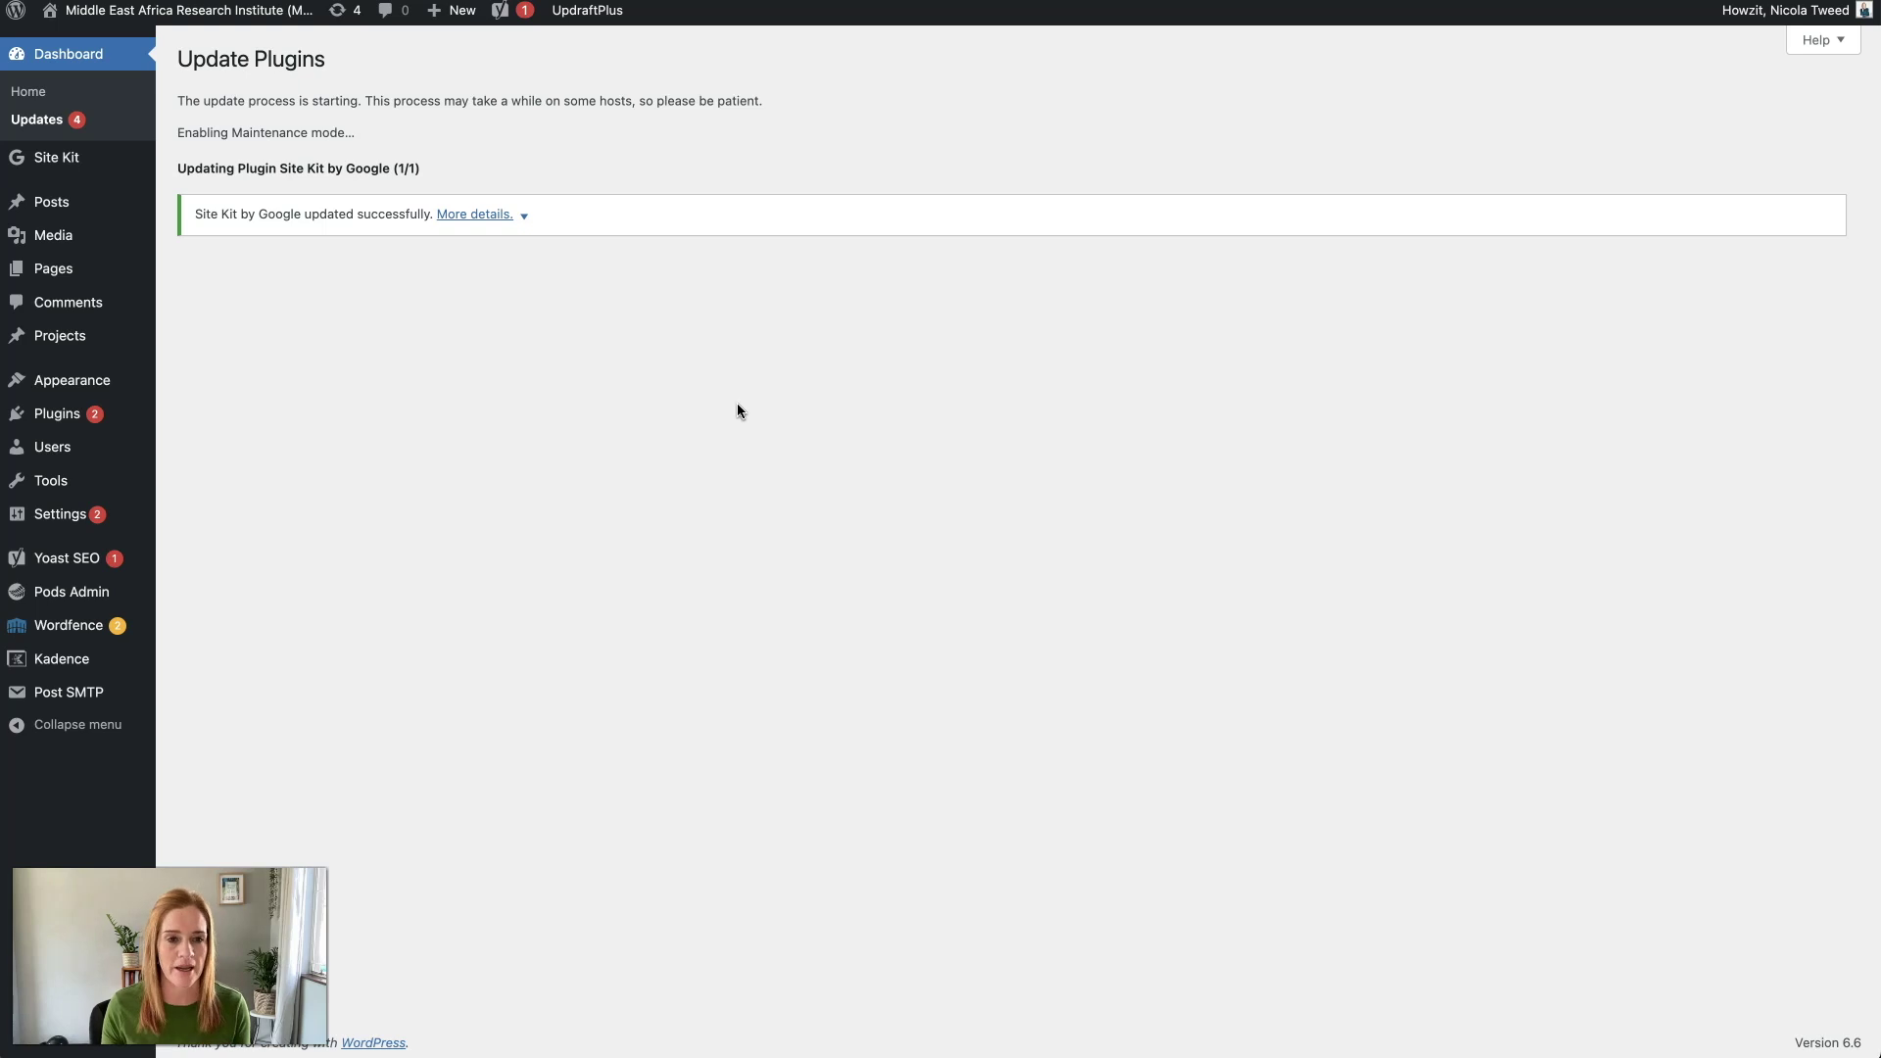
left_click(386, 324)
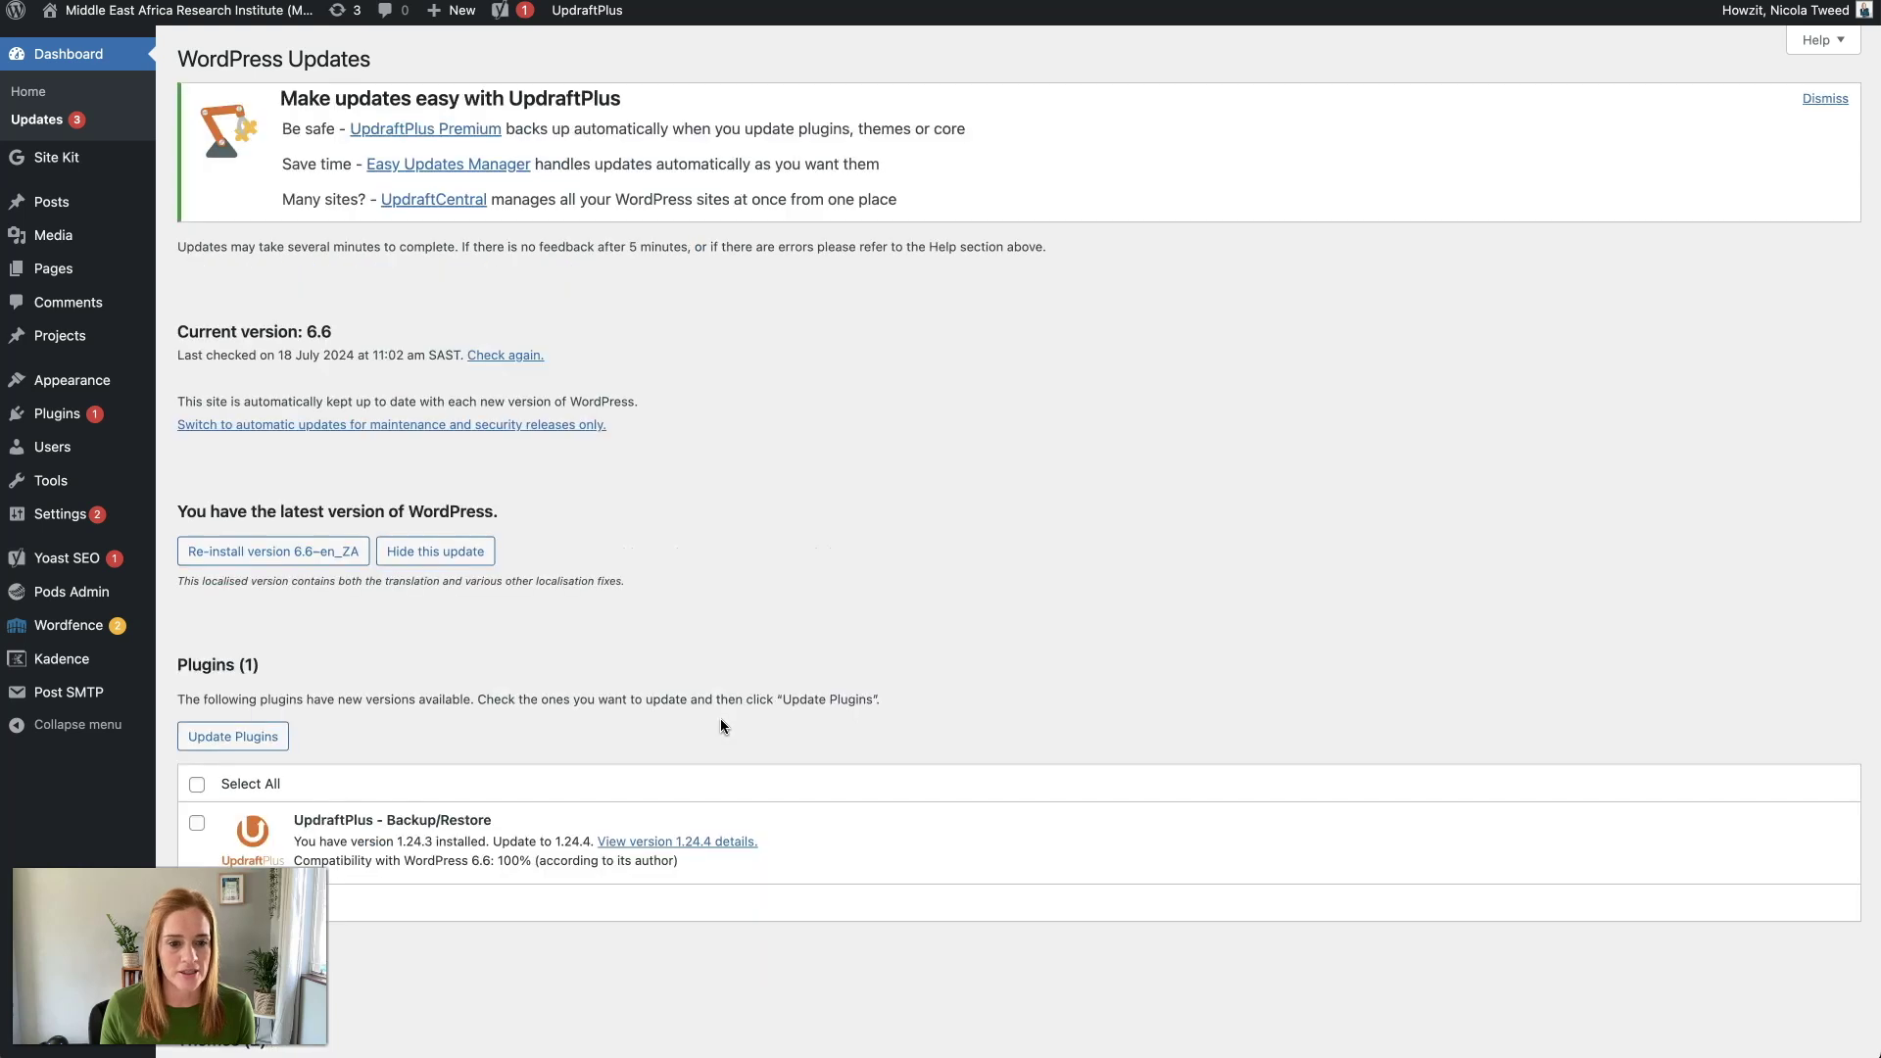
- Update the UpdraftPlus - Backup/Restore plugin and return to the WordPress Updates page
scroll(598, 722, "down", 6)
left_click(197, 471)
left_click(223, 382)
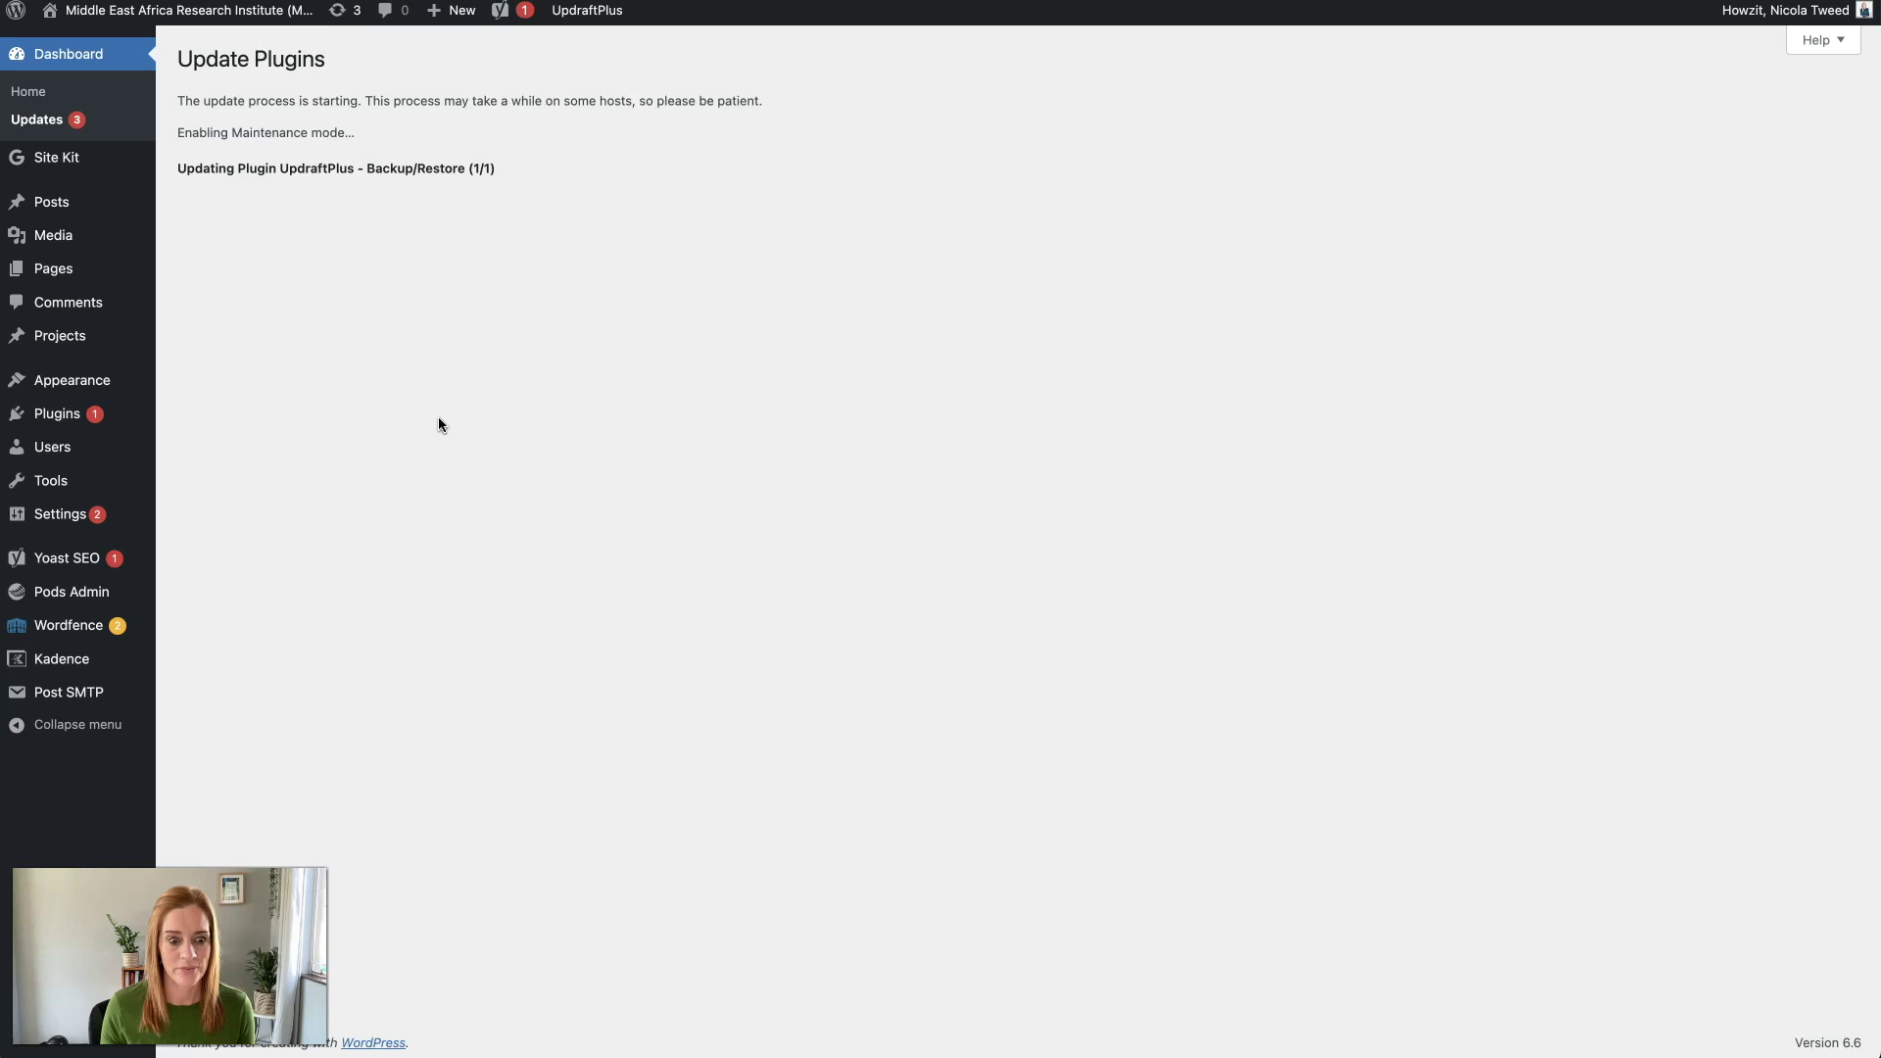
left_click(496, 433)
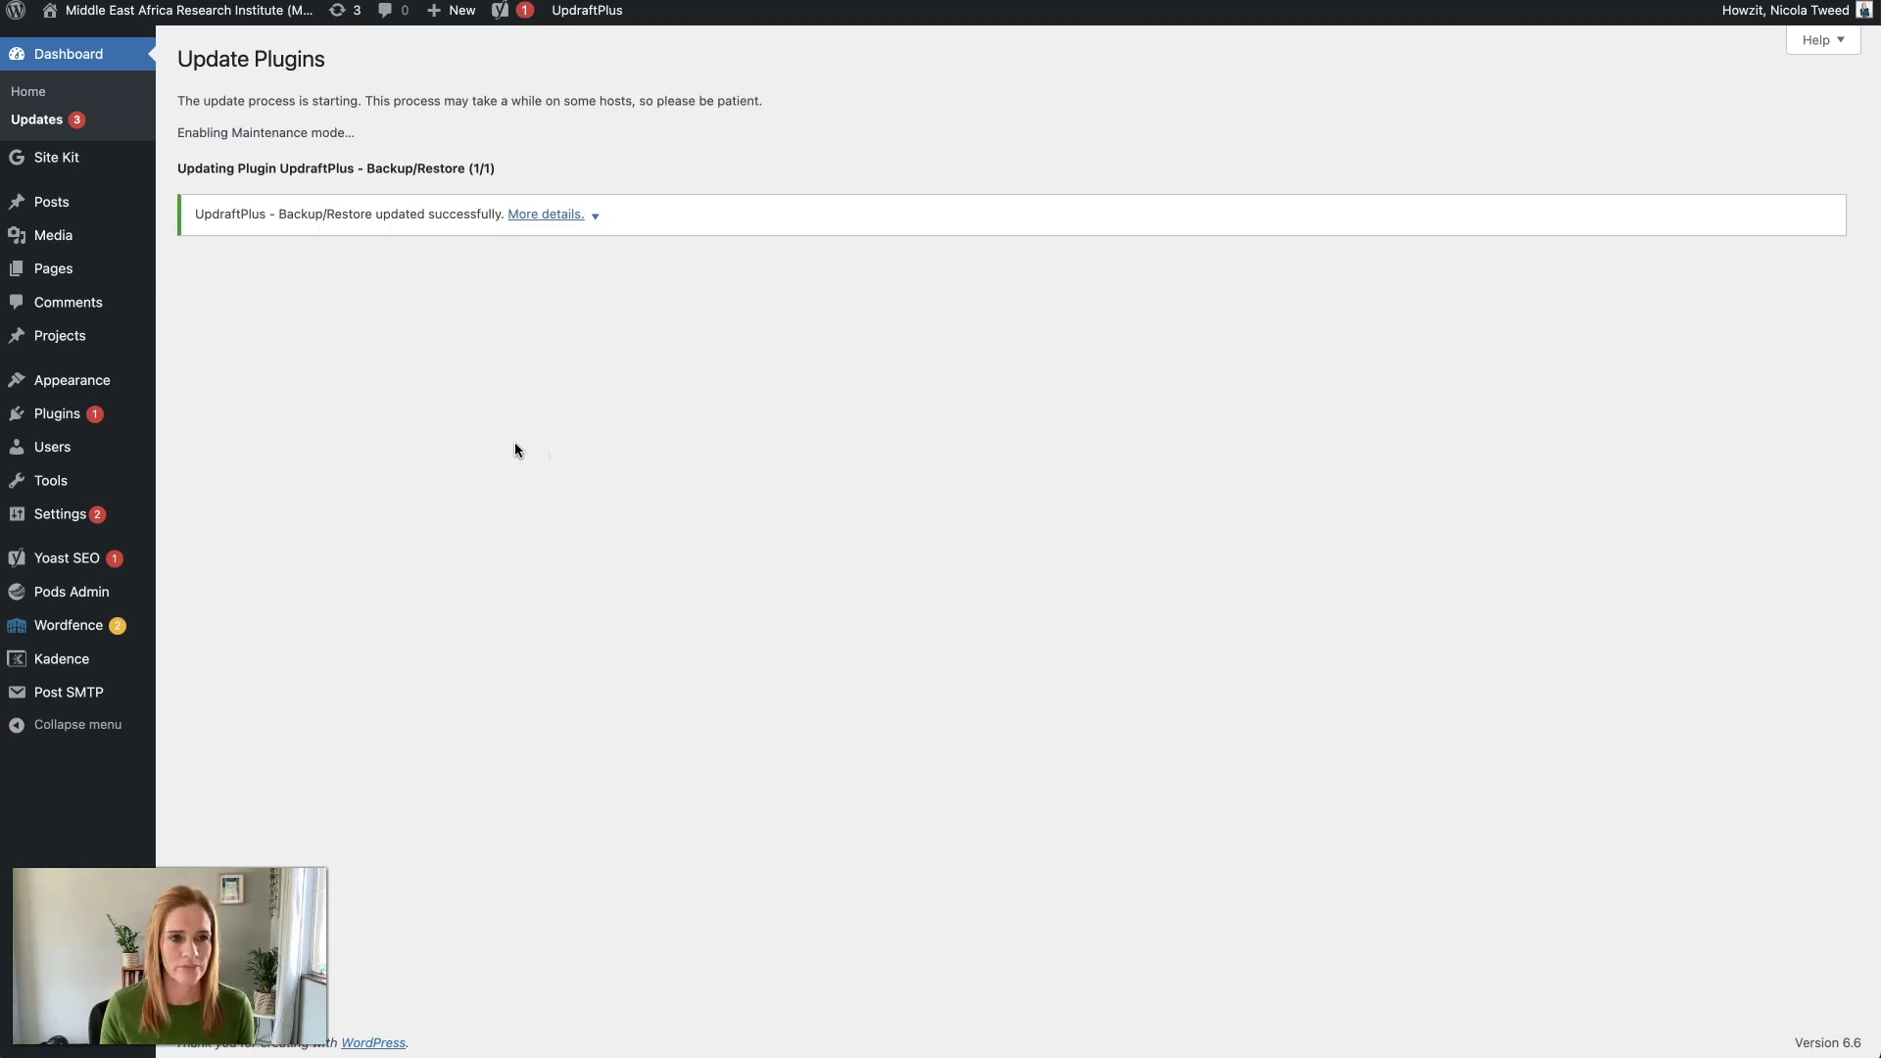
left_click(403, 328)
left_click(880, 539)
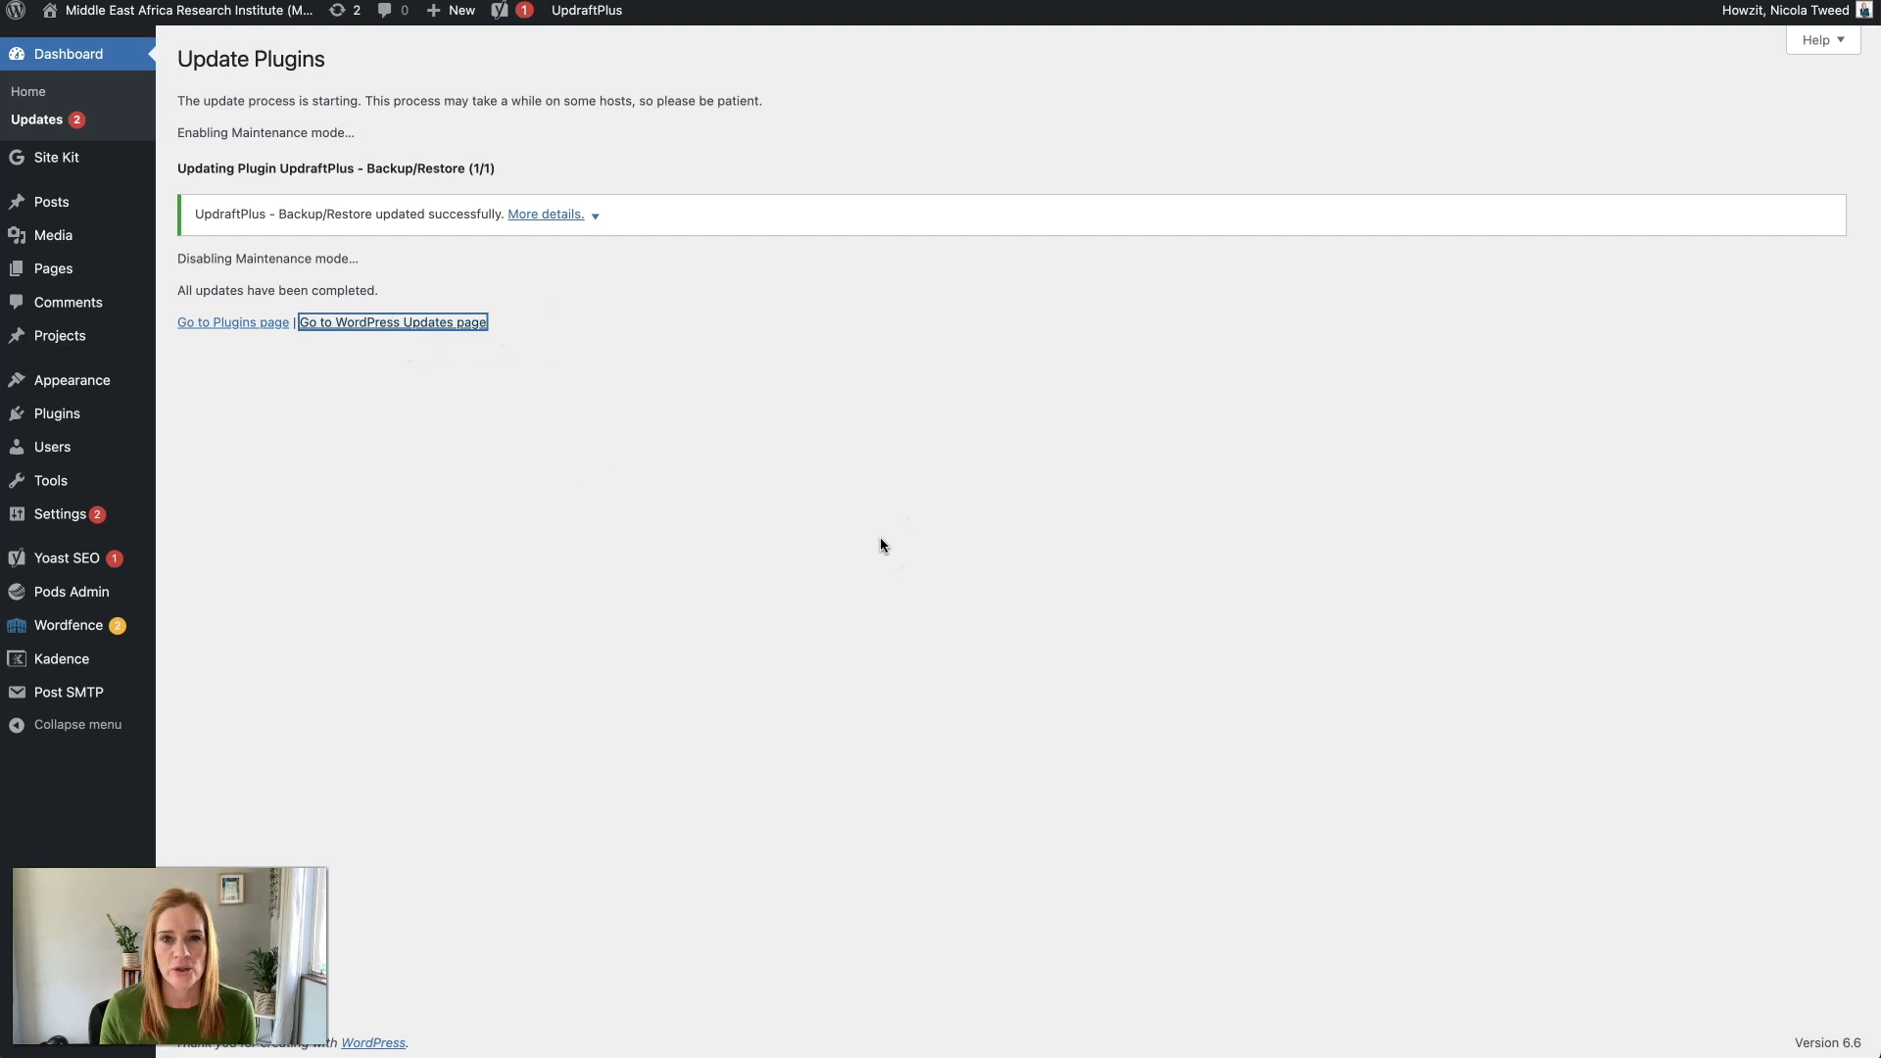
left_click(674, 560)
- Update all listed themes, Kadence and Twenty Twenty-Four, and return to the WordPress Updates page
scroll(676, 564, "down", 3)
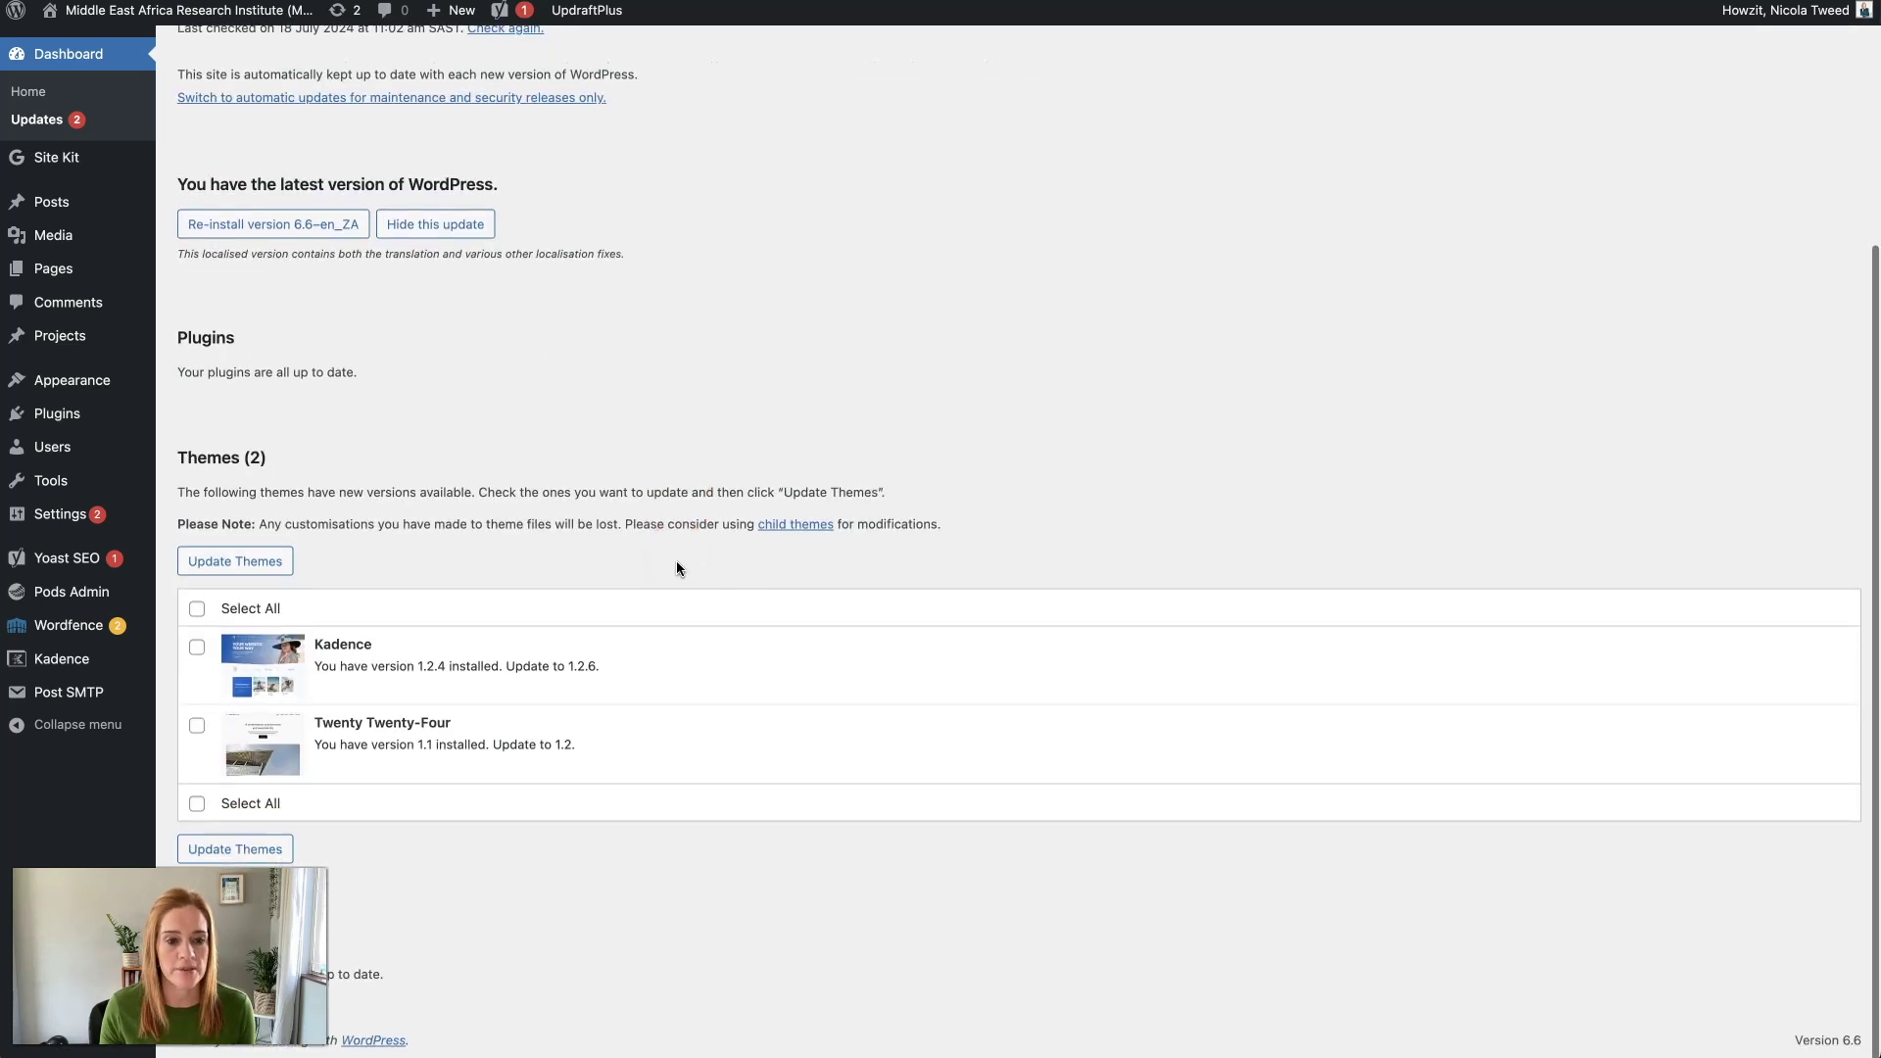
left_click(197, 611)
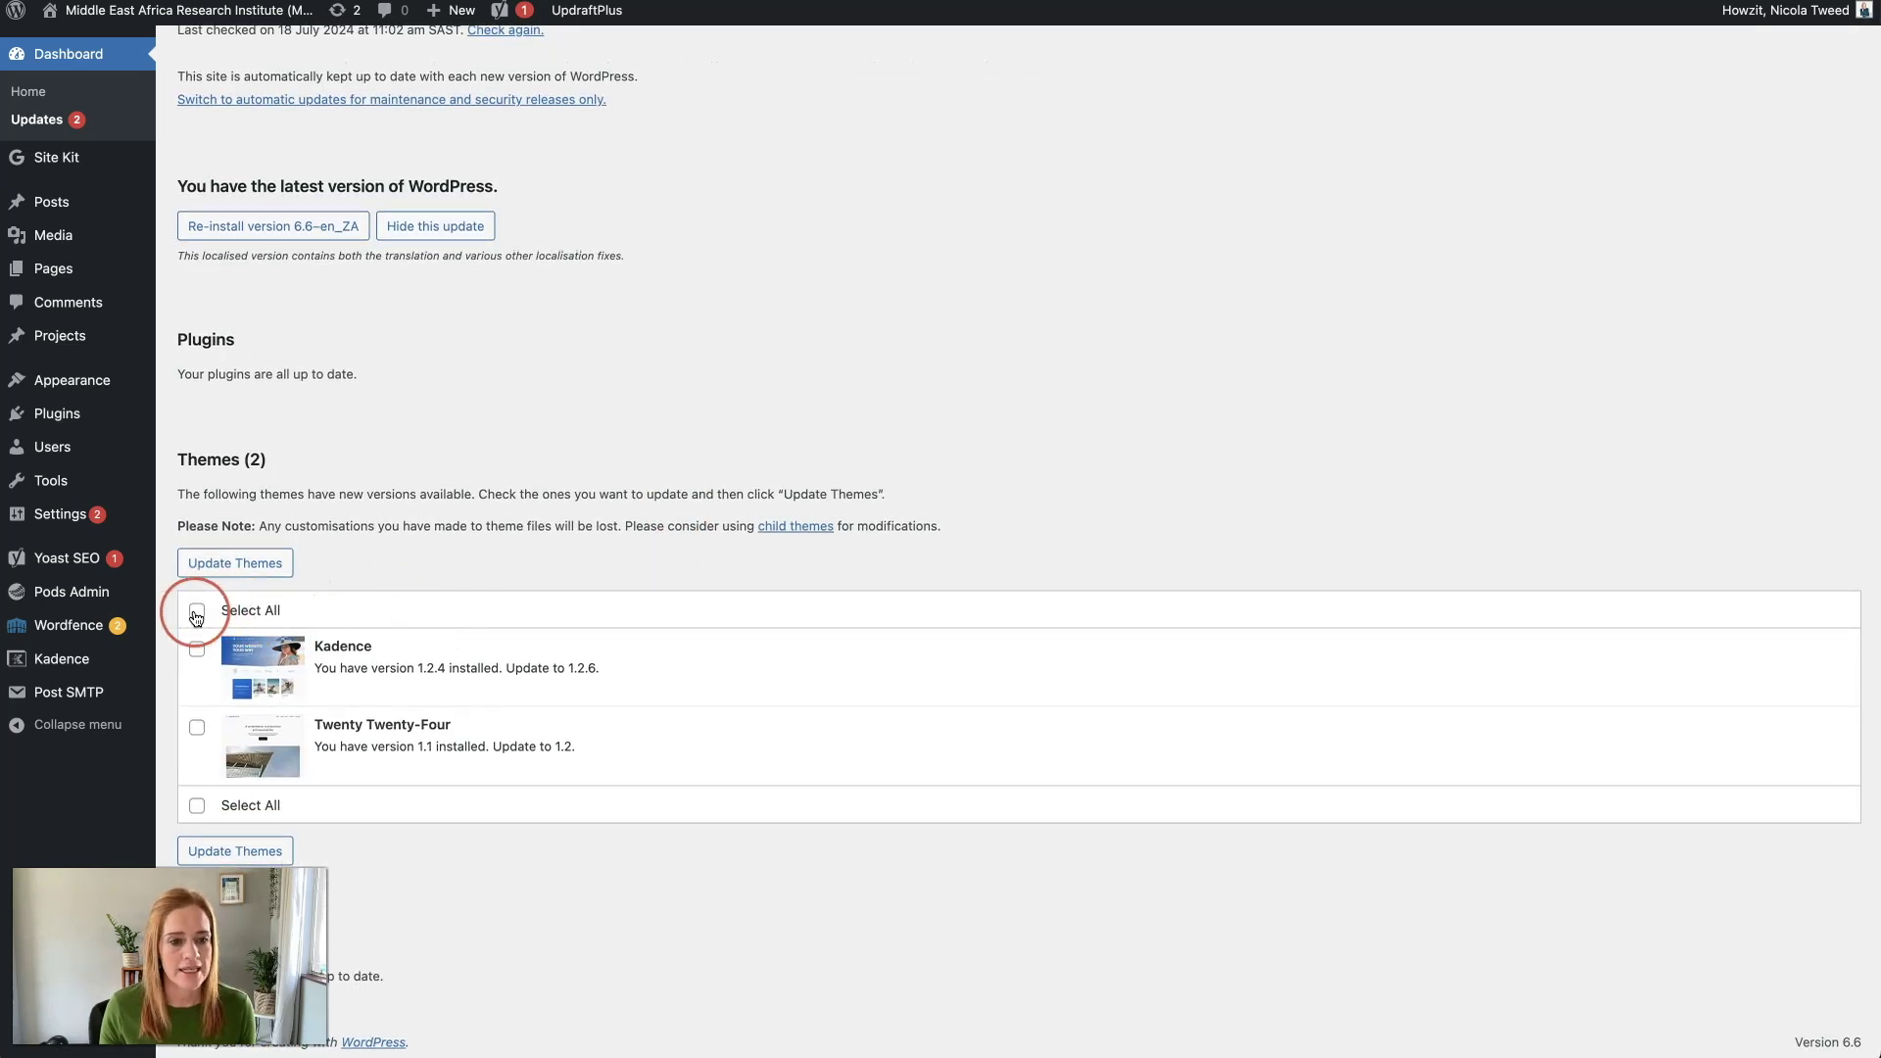
left_click(250, 564)
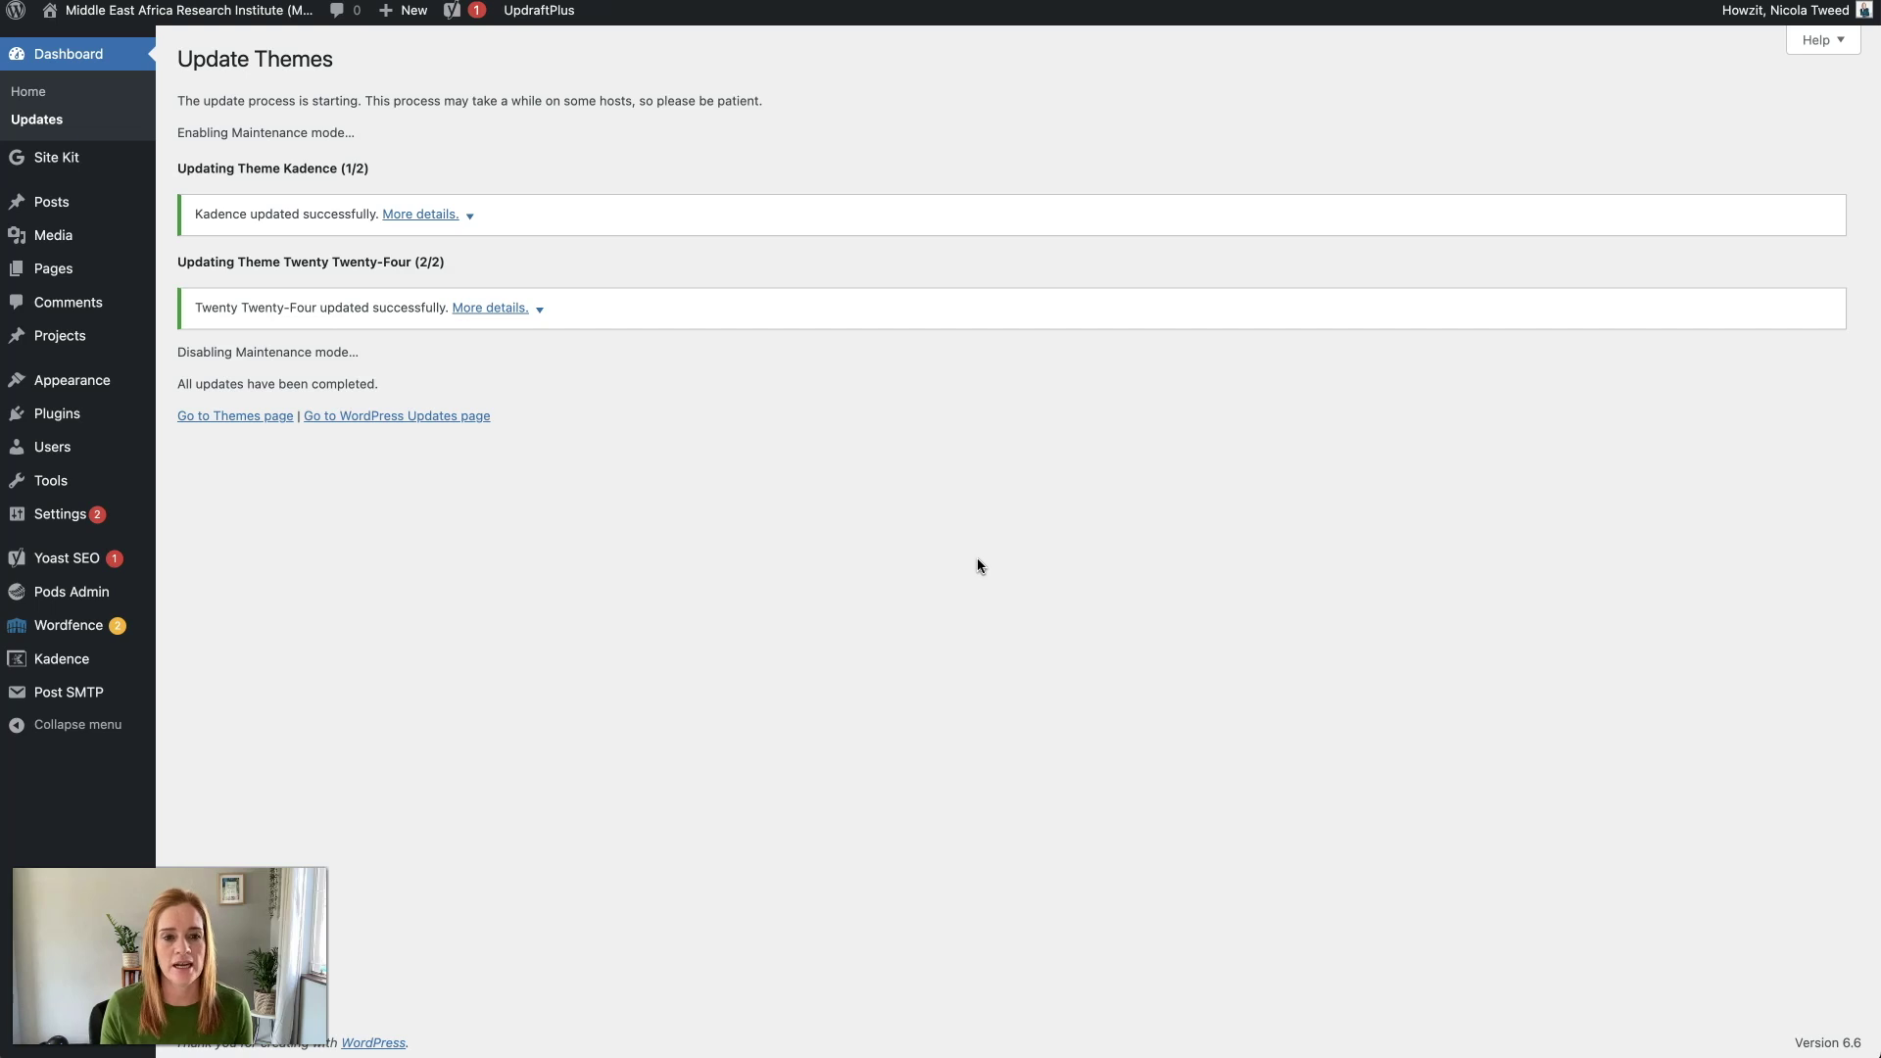
left_click(394, 416)
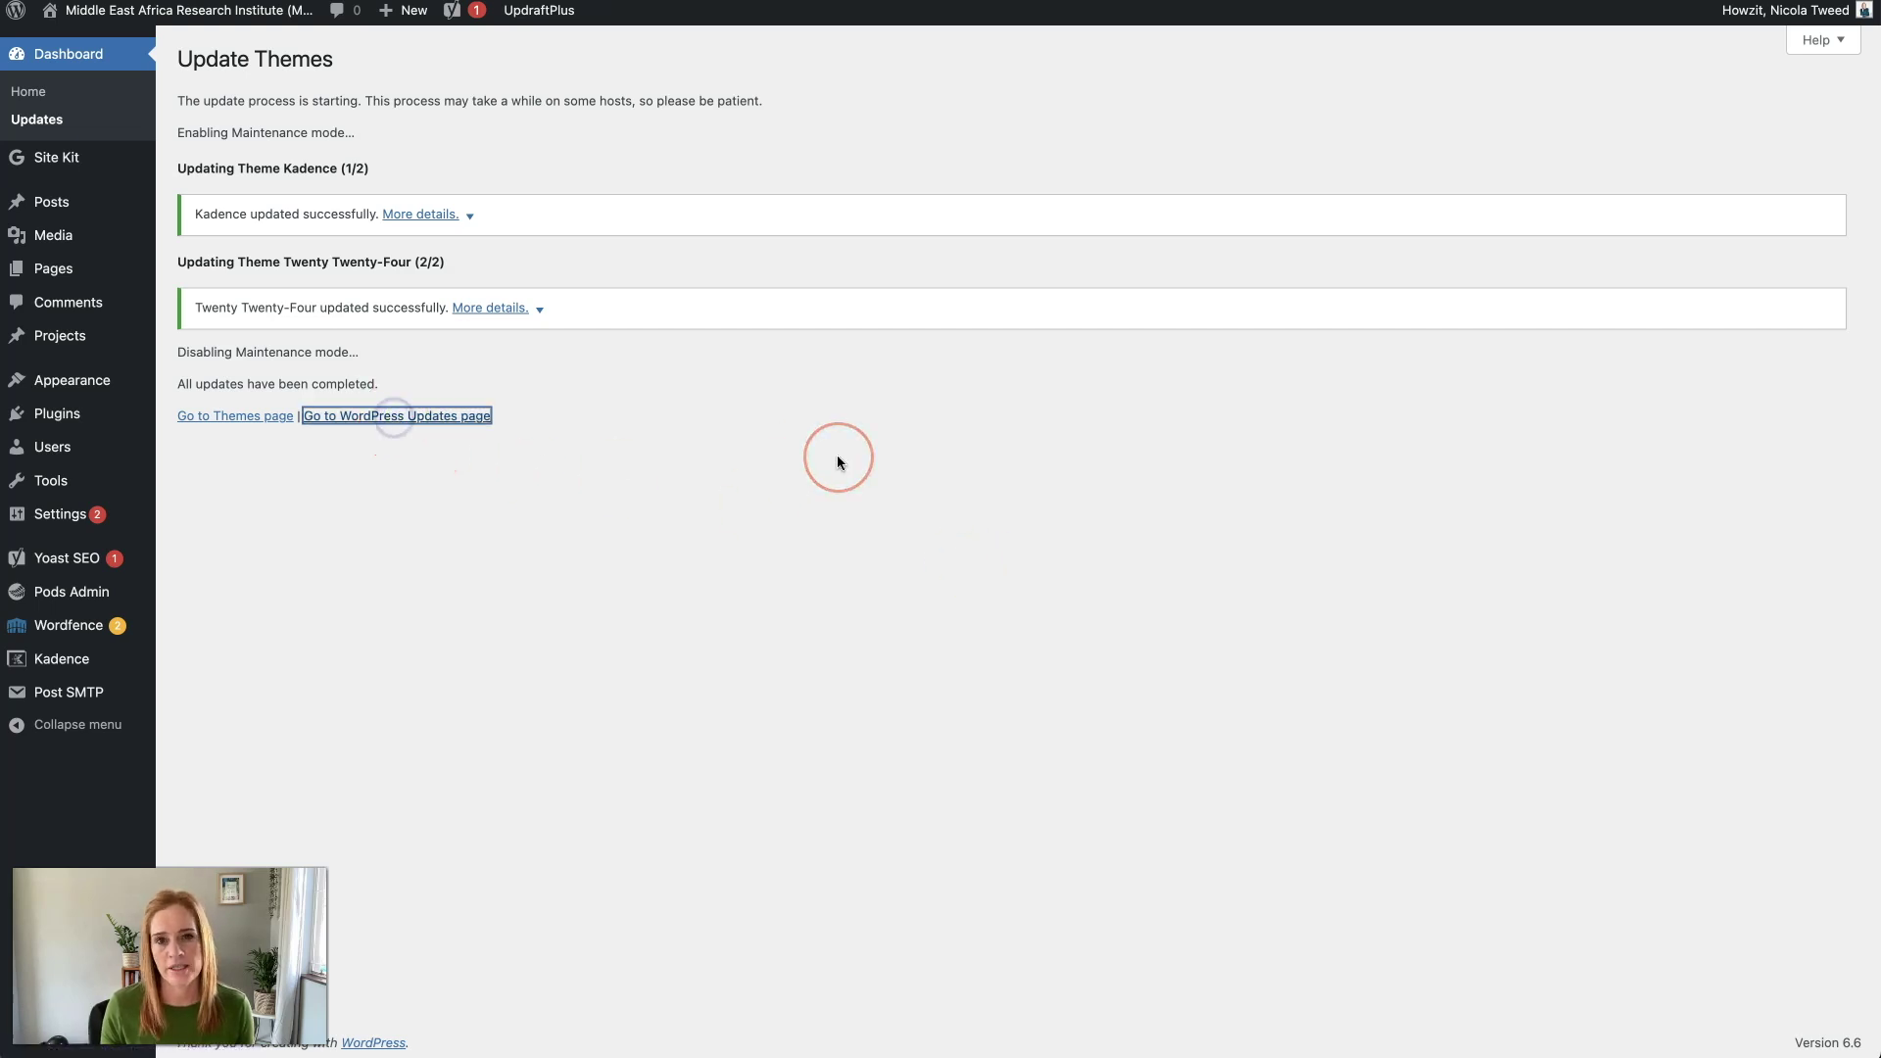